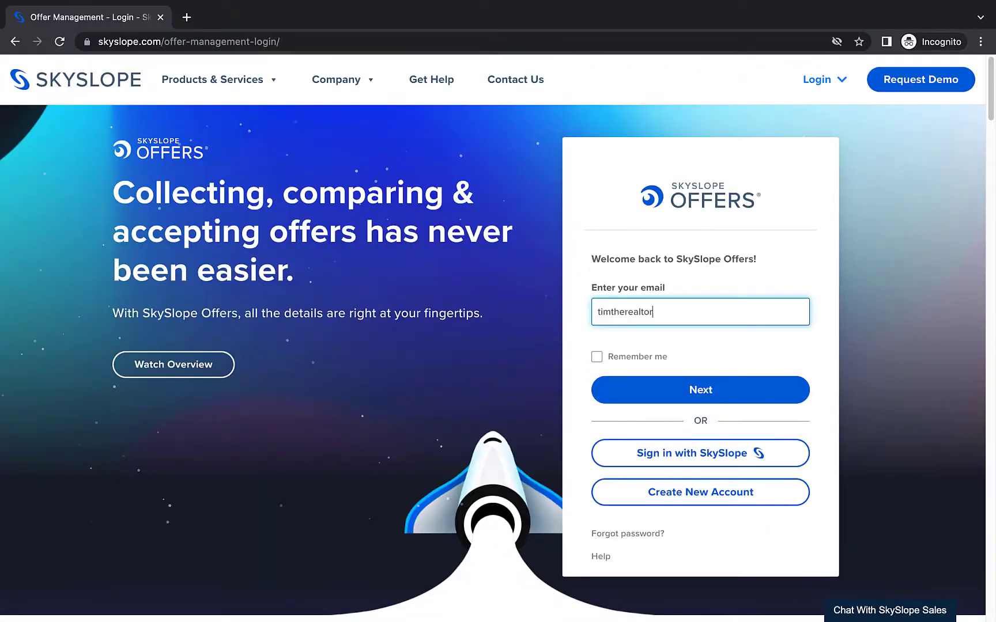
- Sign in to the agent account with its email and password
left_click(656, 395)
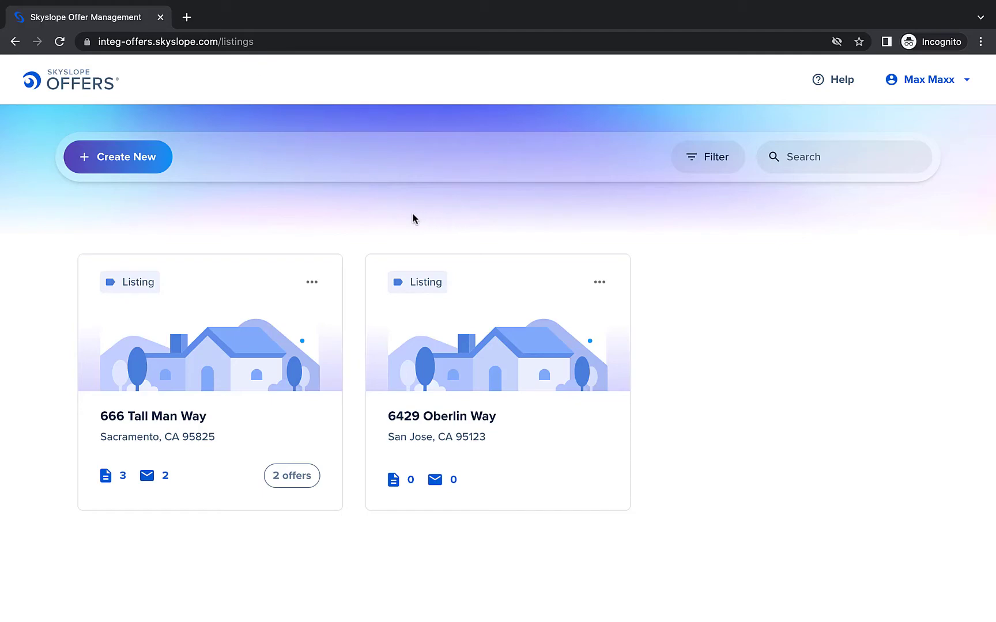
- Start a new listing and enter the client's first name, last name and e-mail
left_click(121, 167)
scroll(145, 271, "down", 2)
type("Nash")
key("Tab")
type("Ville")
key("Tab")
scroll(323, 205, "down", 9)
left_click(322, 204)
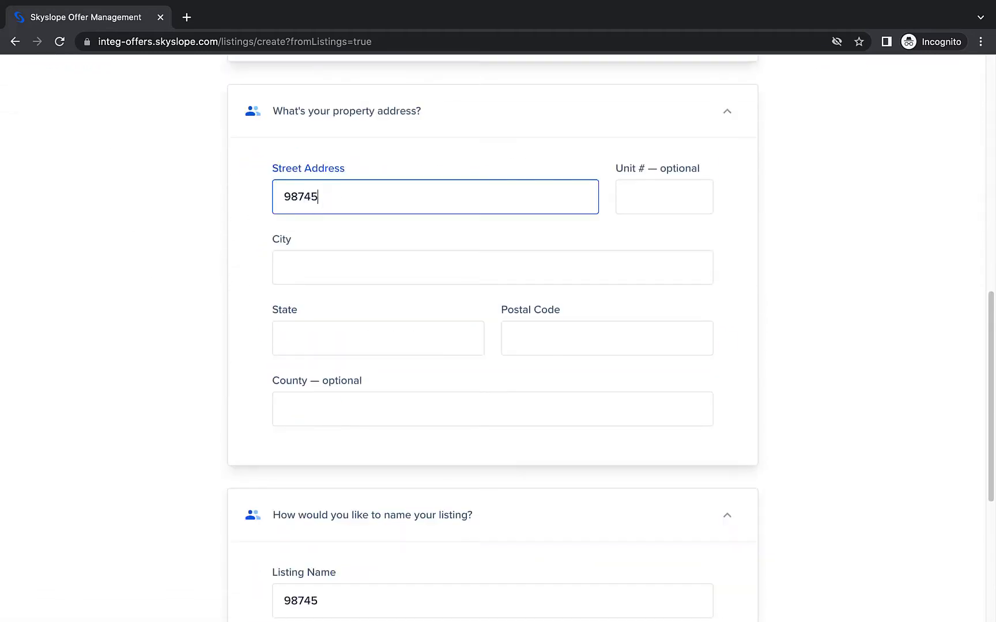
key("Tab")
key("Tab")
- Name the listing after the client with '- Berkeley' appended, and create it
scroll(151, 283, "down", 5)
left_click(375, 353)
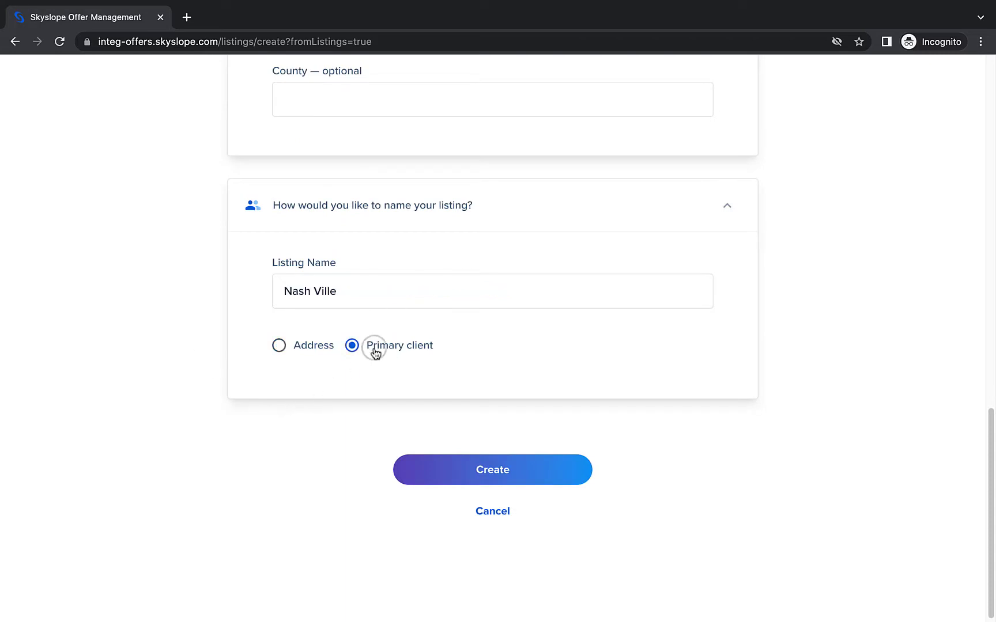
left_click(366, 301)
type("- BERKE")
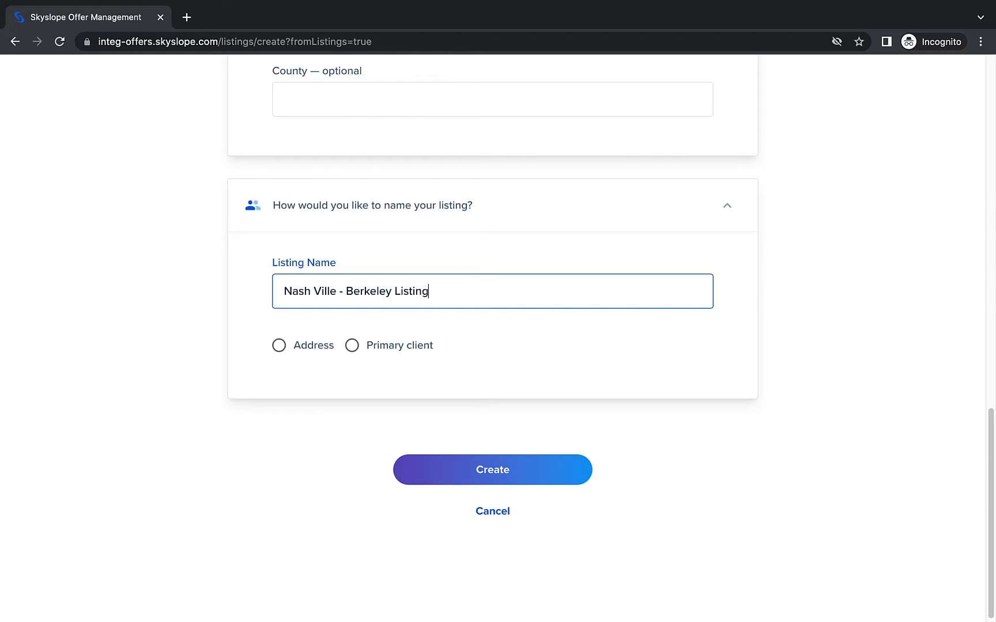
key("BackSpace")
key("BackSpace")
key("BackSpace")
key("BackSpace")
key("BackSpace")
key("BackSpace")
key("BackSpace")
key("BackSpace")
left_click(420, 466)
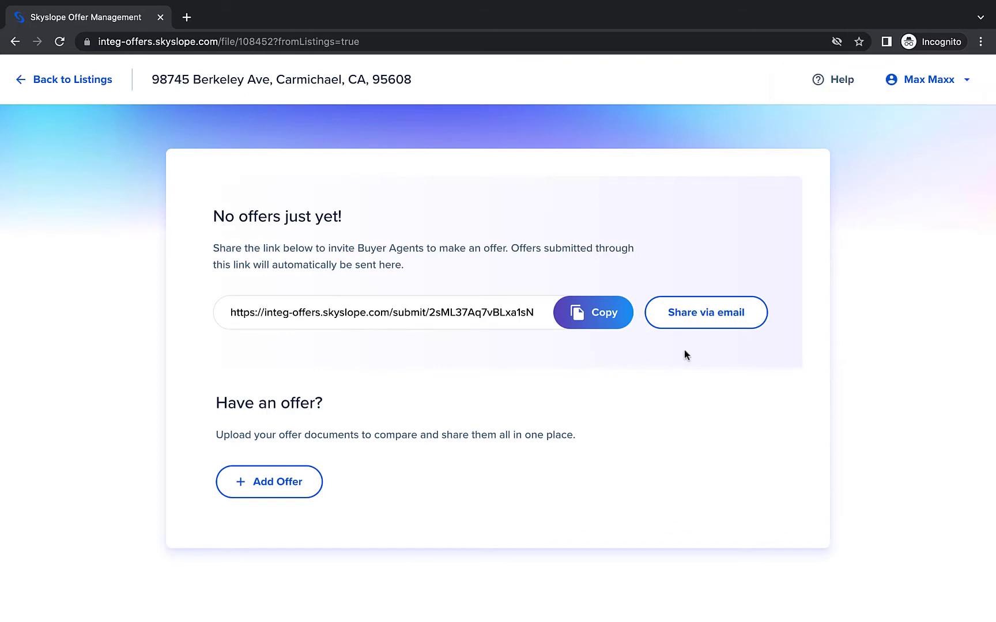
- Email the offer invitation to the buyer agents' address and copy the offer submission link
left_click(694, 324)
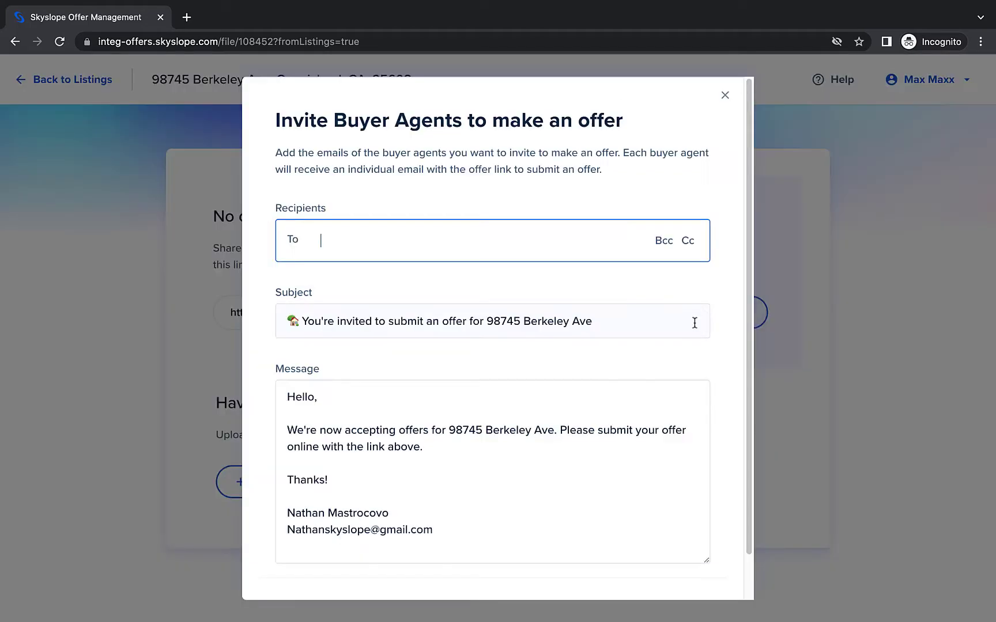
scroll(605, 356, "down", 2)
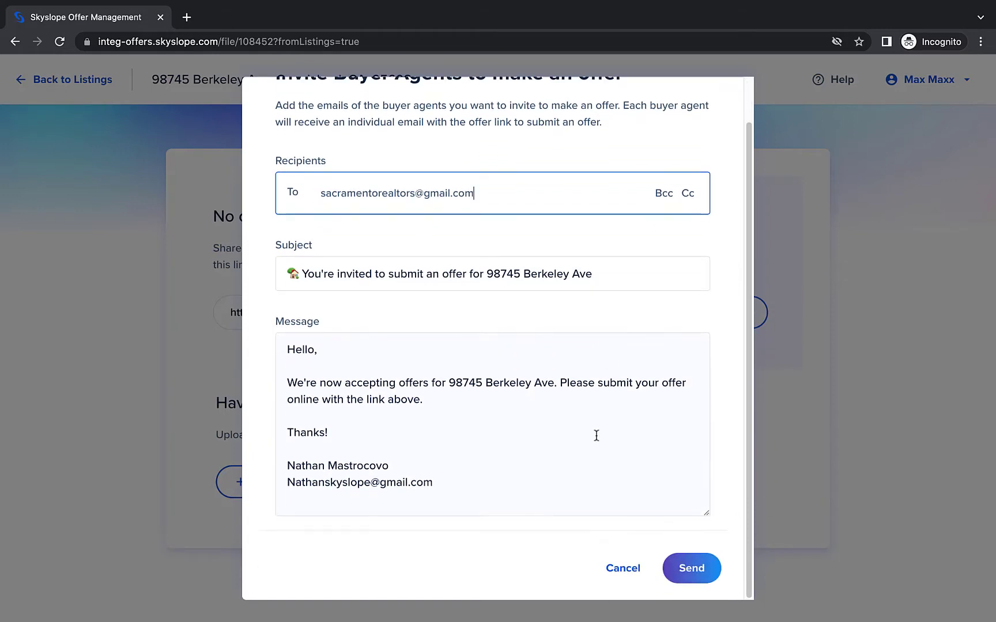
left_click(691, 568)
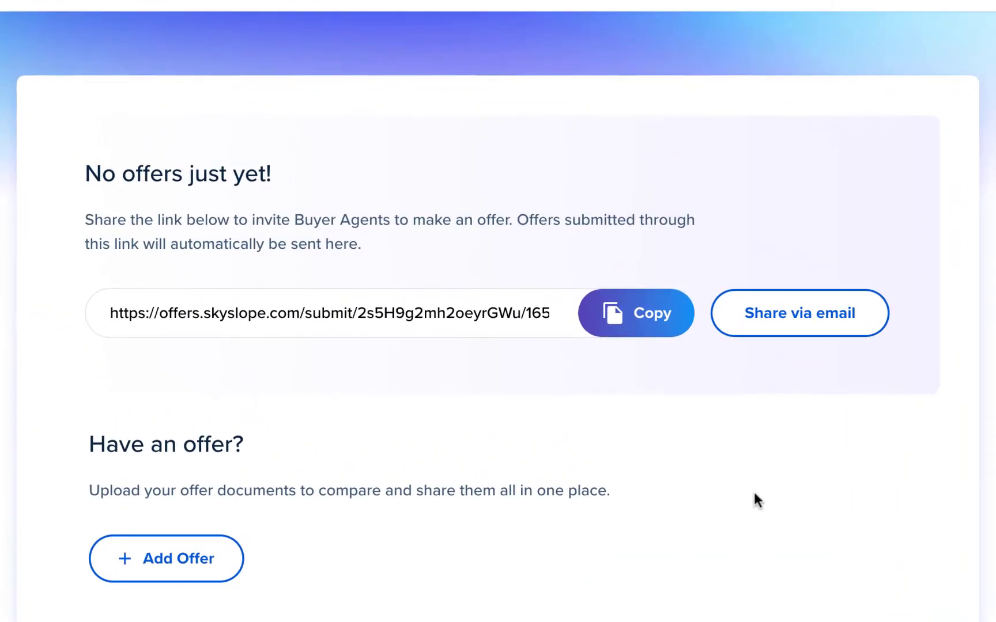
left_click(650, 339)
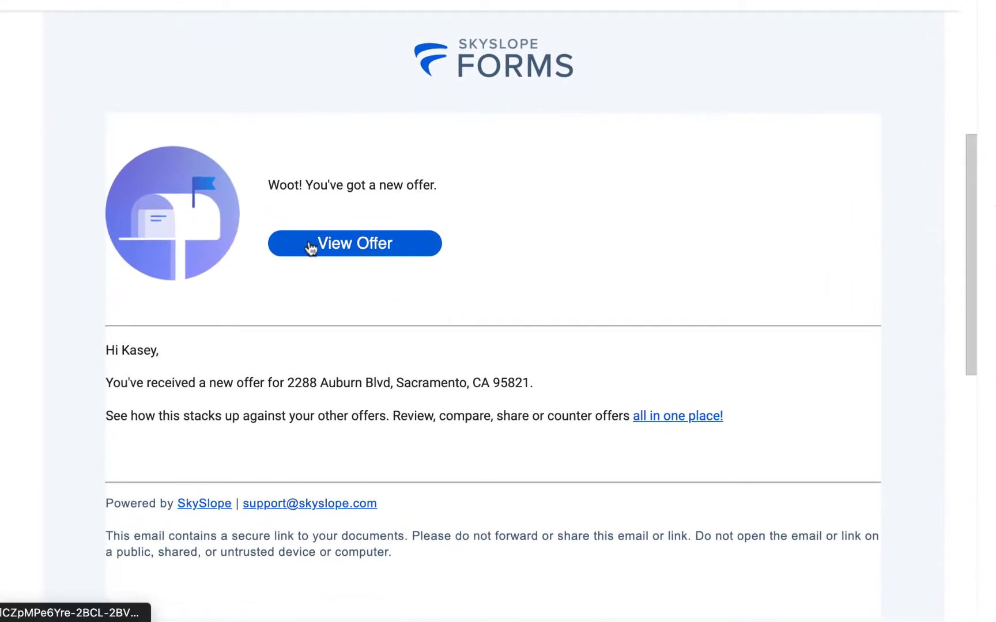
- Open the new offer from the notification email and return to the listings page
left_click(311, 248)
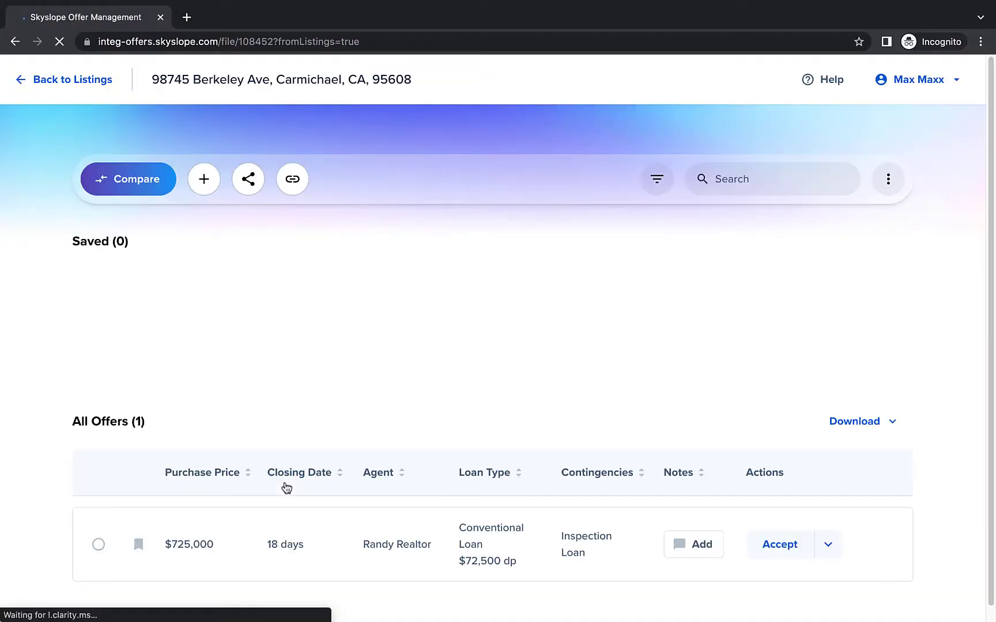
scroll(269, 364, "down", 1)
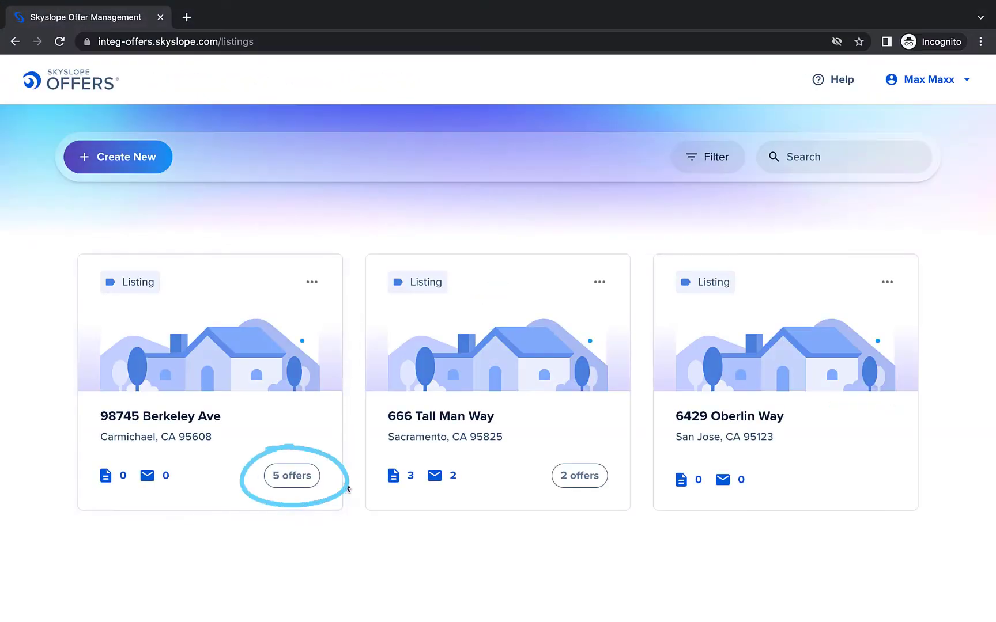
left_click(246, 415)
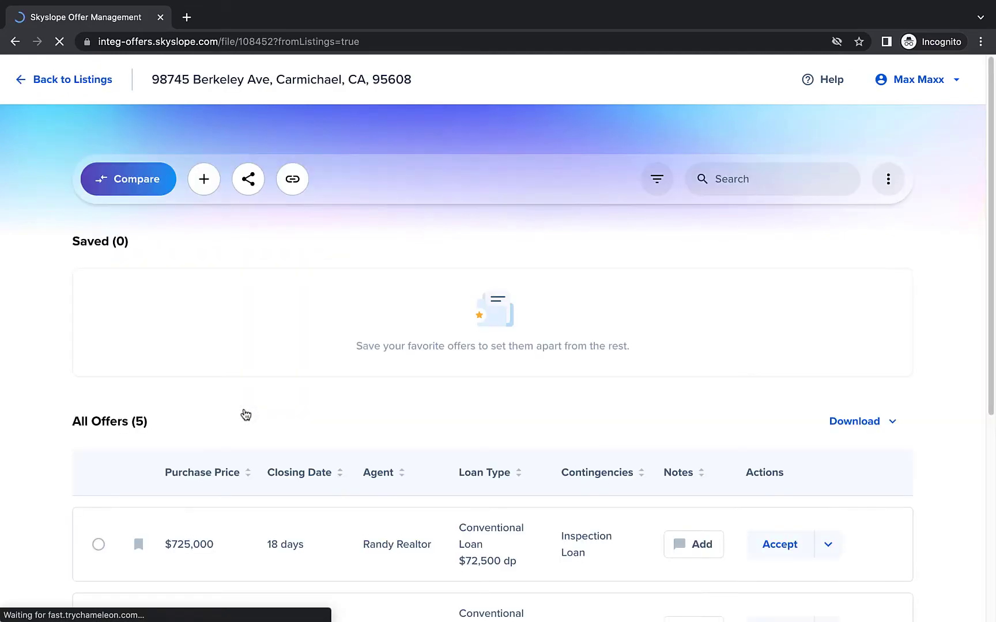
scroll(42, 354, "down", 2)
scroll(42, 354, "down", 3)
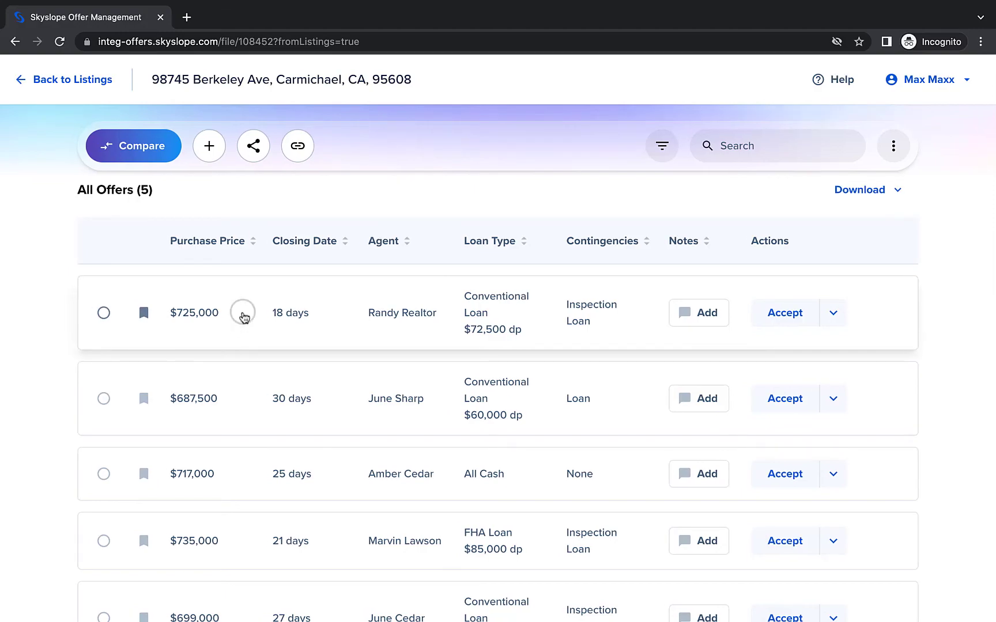
left_click(243, 314)
scroll(242, 314, "down", 3)
scroll(242, 312, "down", 10)
key("Escape")
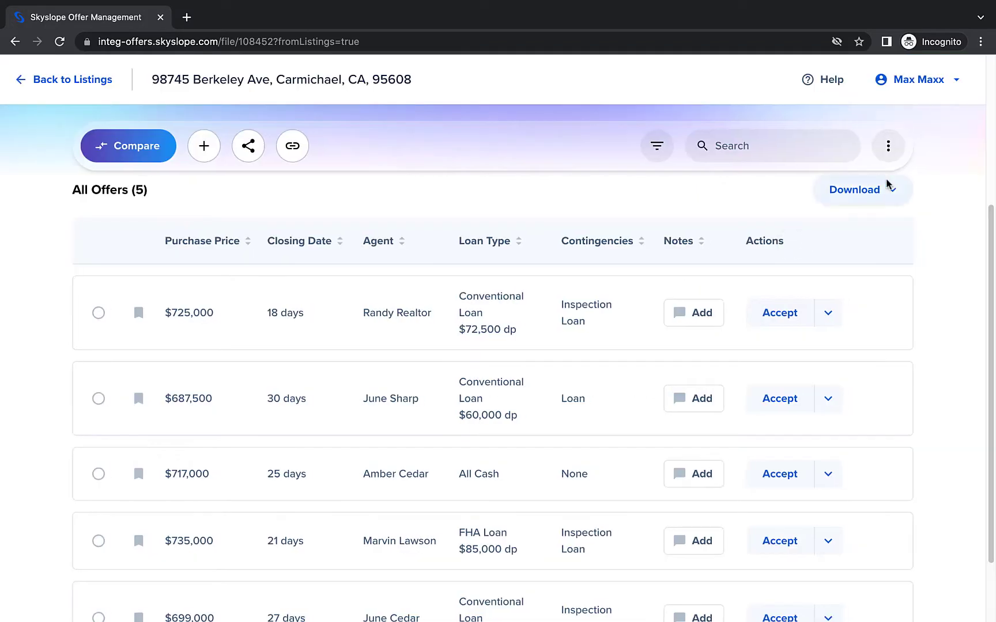
- Download all offers as a CSV file
left_click(894, 194)
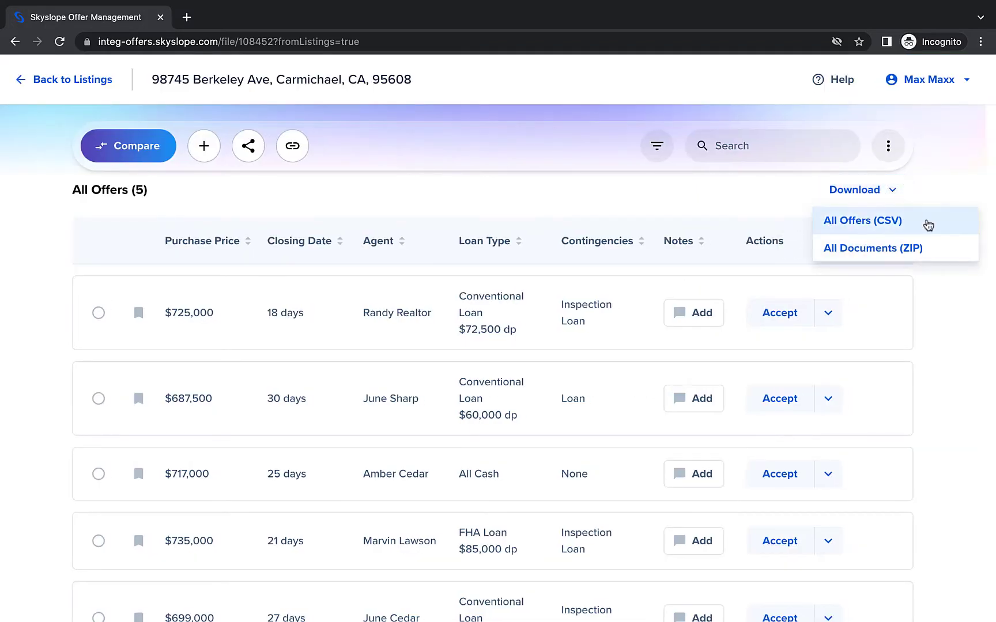
left_click(925, 223)
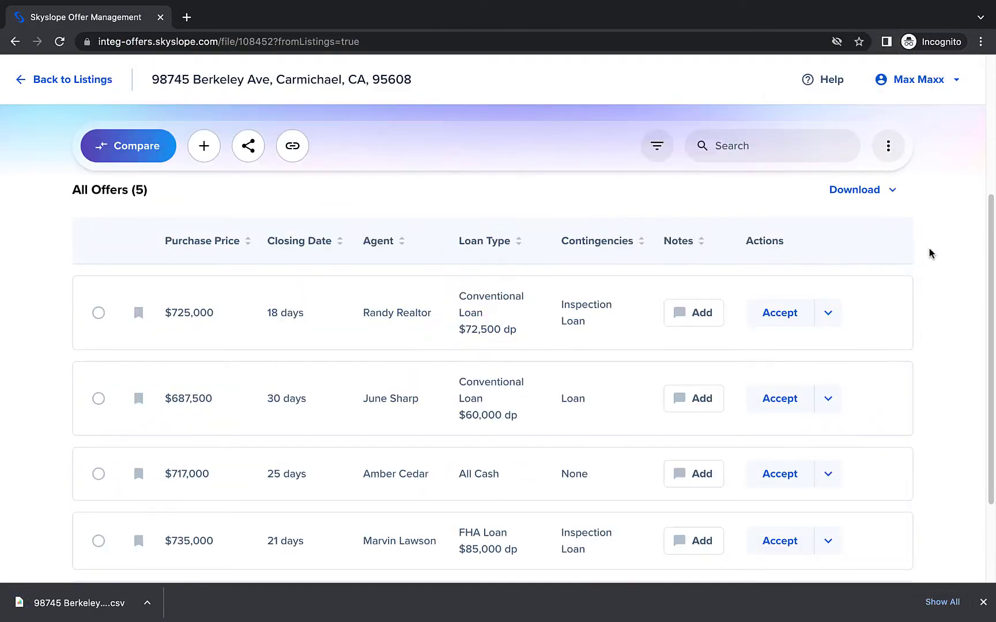
left_click(990, 605)
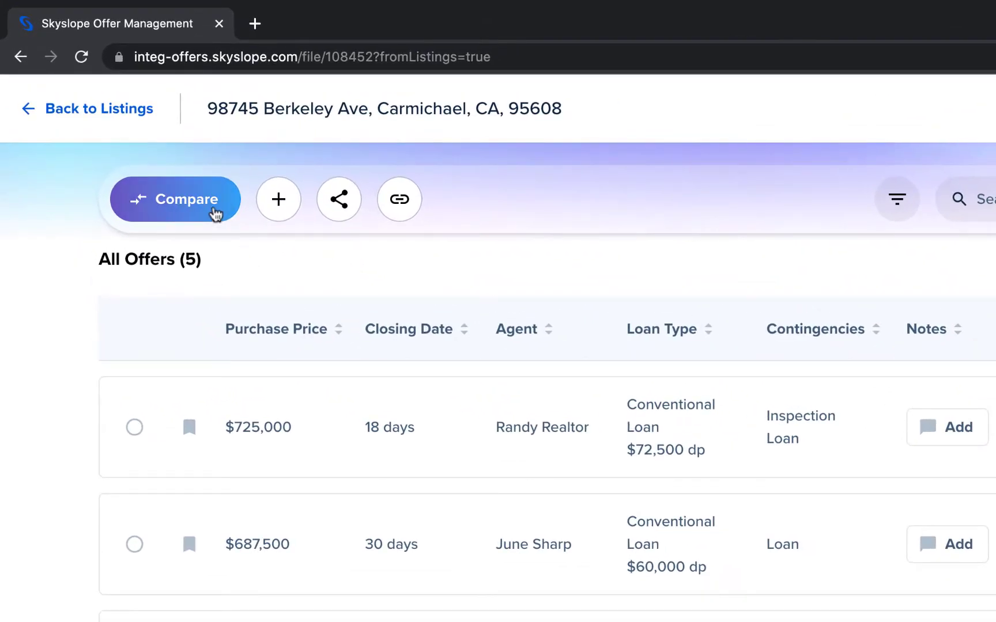
left_click(213, 208)
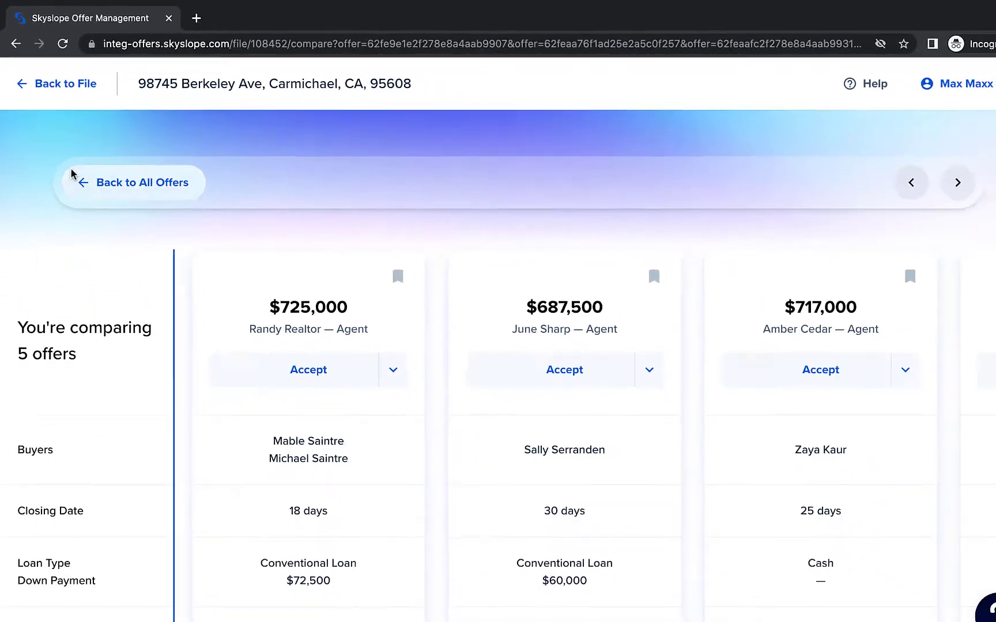
scroll(33, 201, "down", 1)
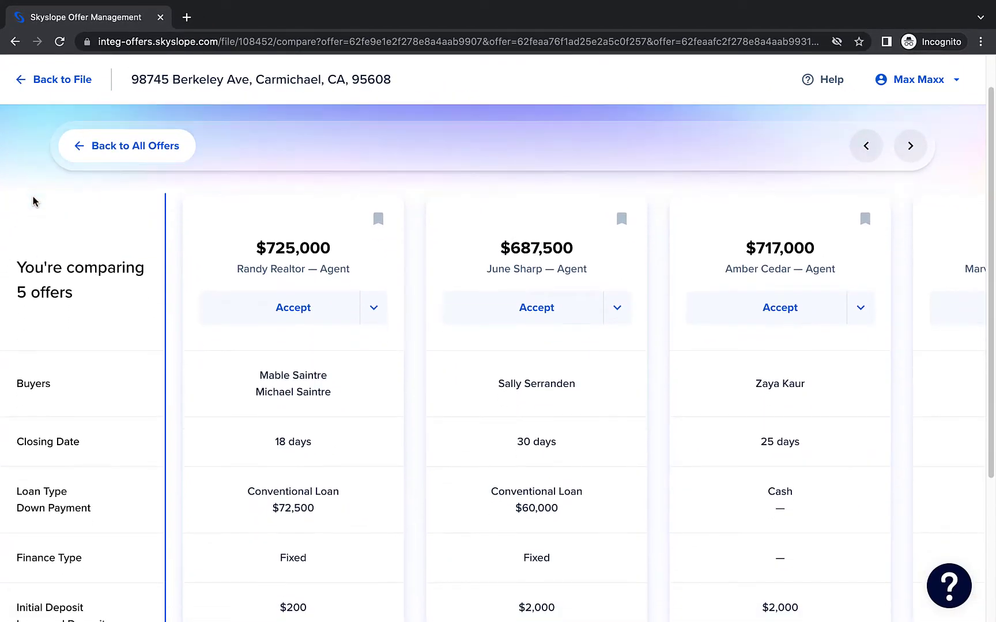
left_click(916, 155)
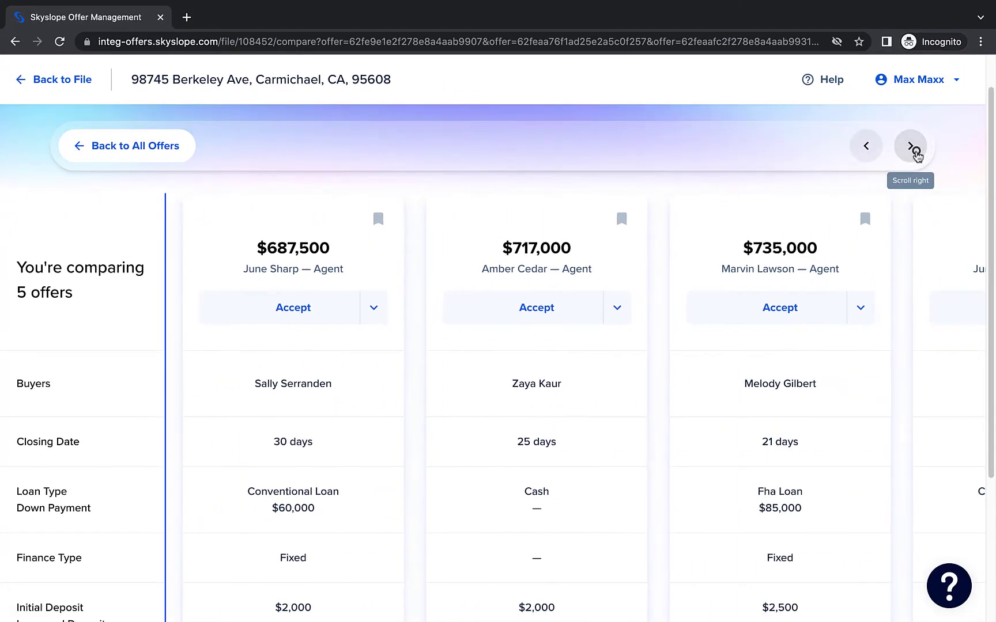
left_click(917, 156)
left_click(871, 153)
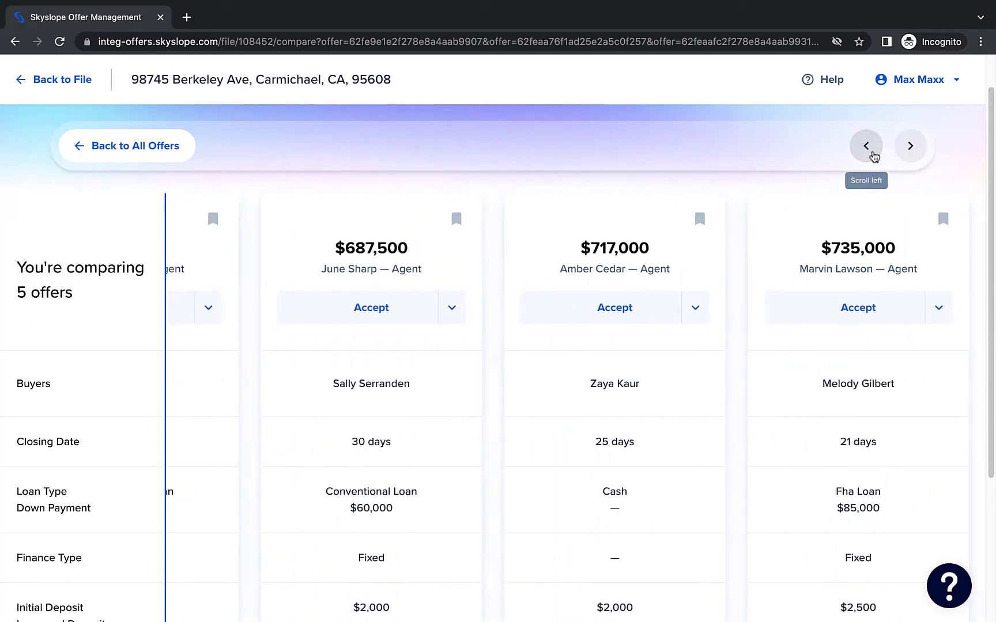
left_click(872, 154)
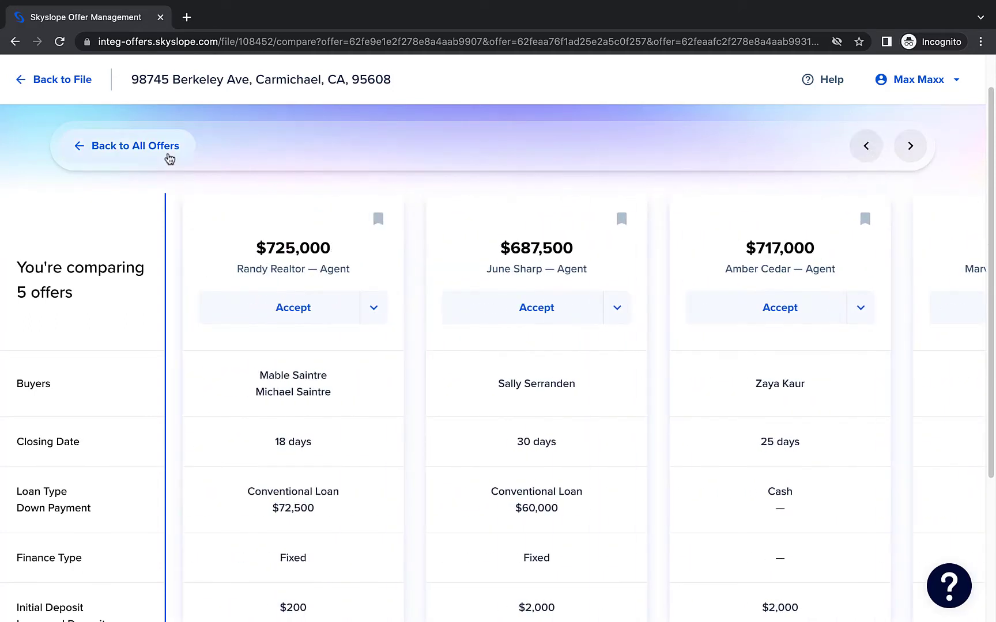
left_click(167, 153)
scroll(52, 331, "down", 6)
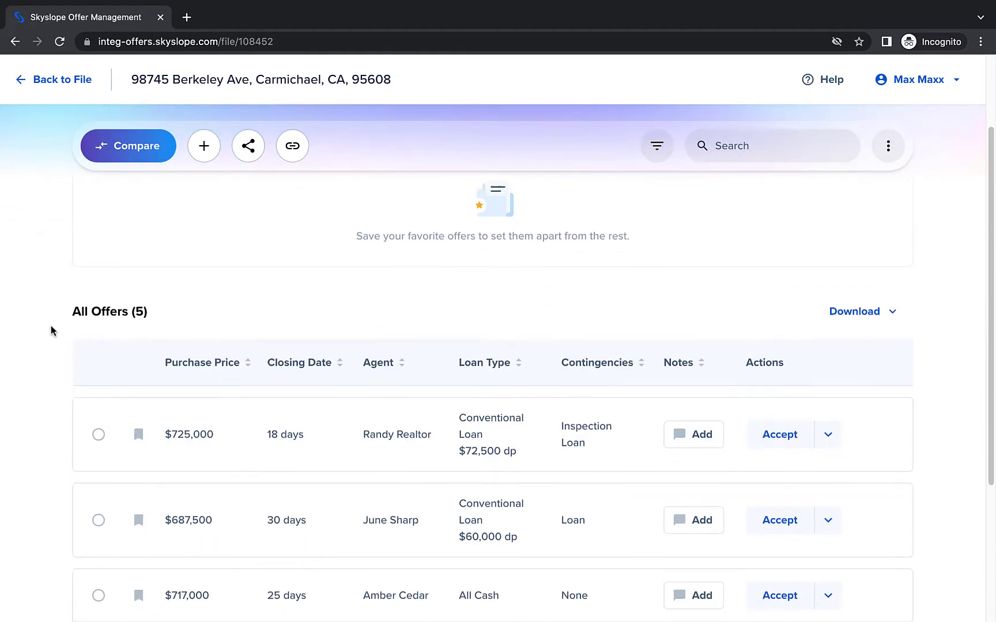
scroll(51, 326, "up", 3)
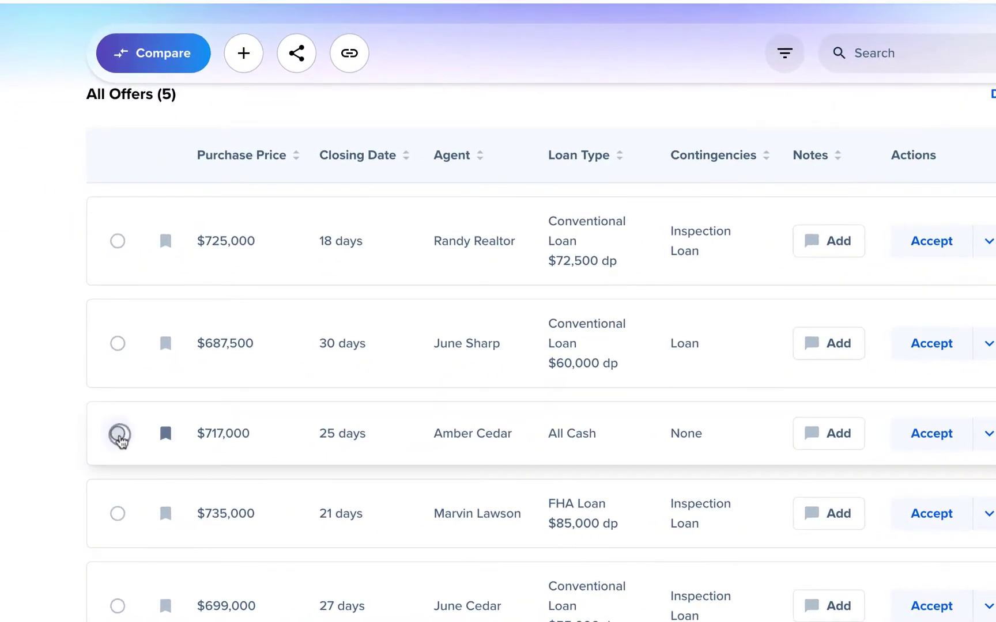
- Compare the $717,000 and $725,000 offers side by side with every detail row shown
left_click(118, 436)
left_click(119, 242)
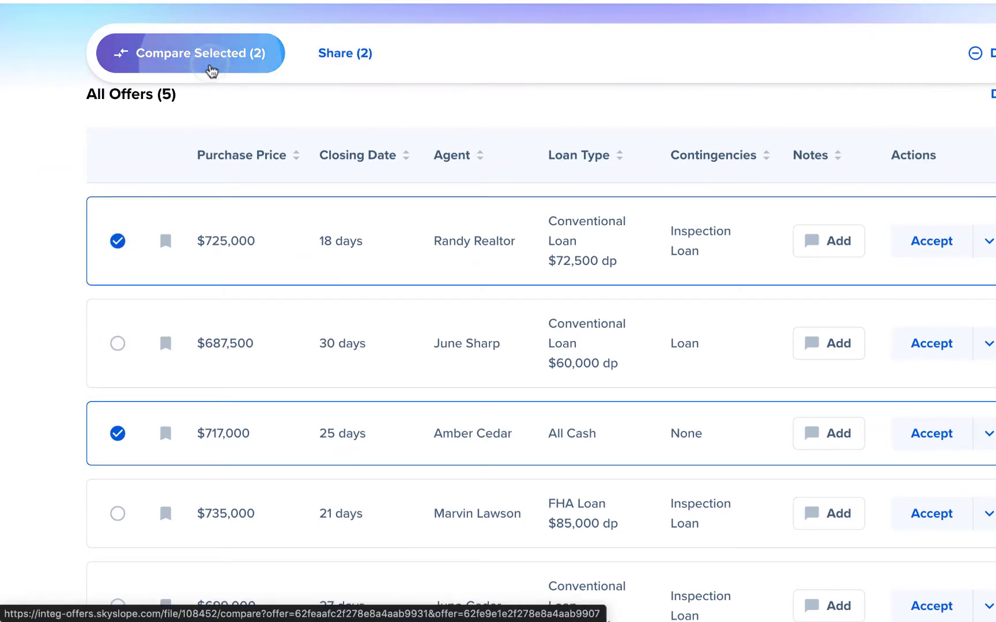
left_click(209, 69)
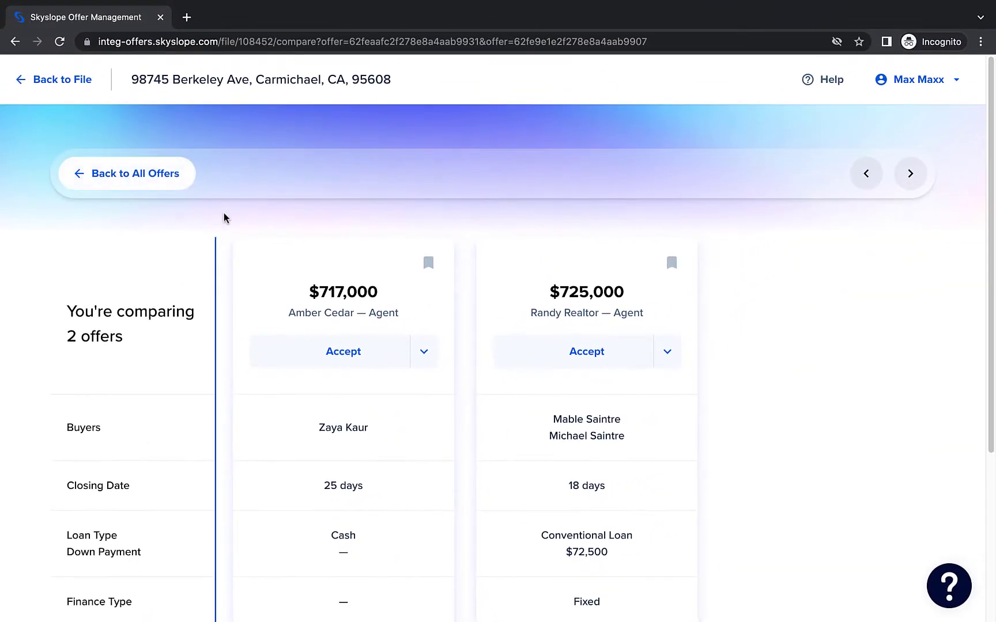
scroll(225, 218, "down", 3)
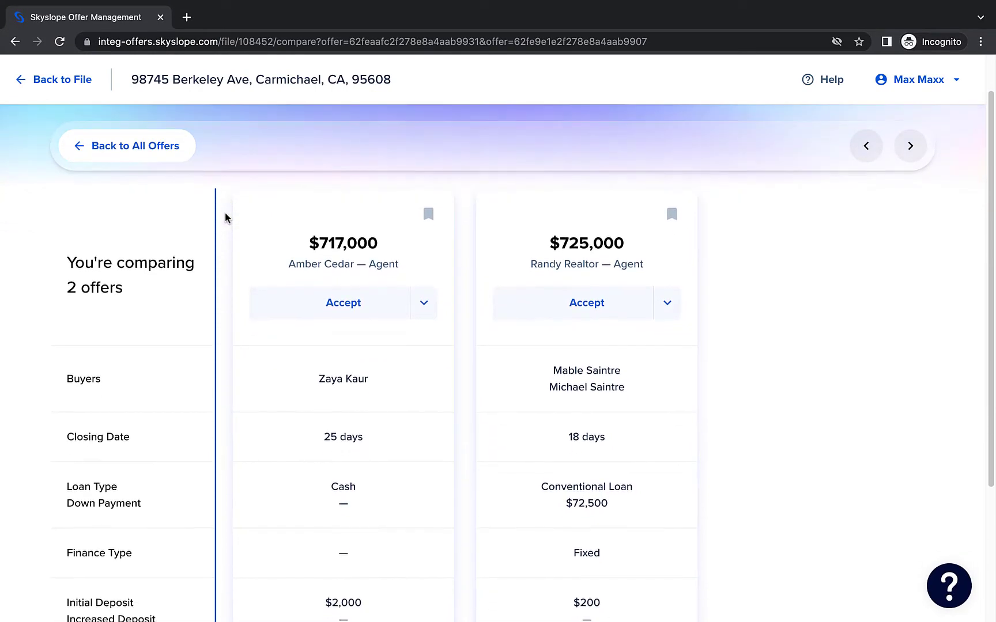
scroll(226, 218, "down", 1)
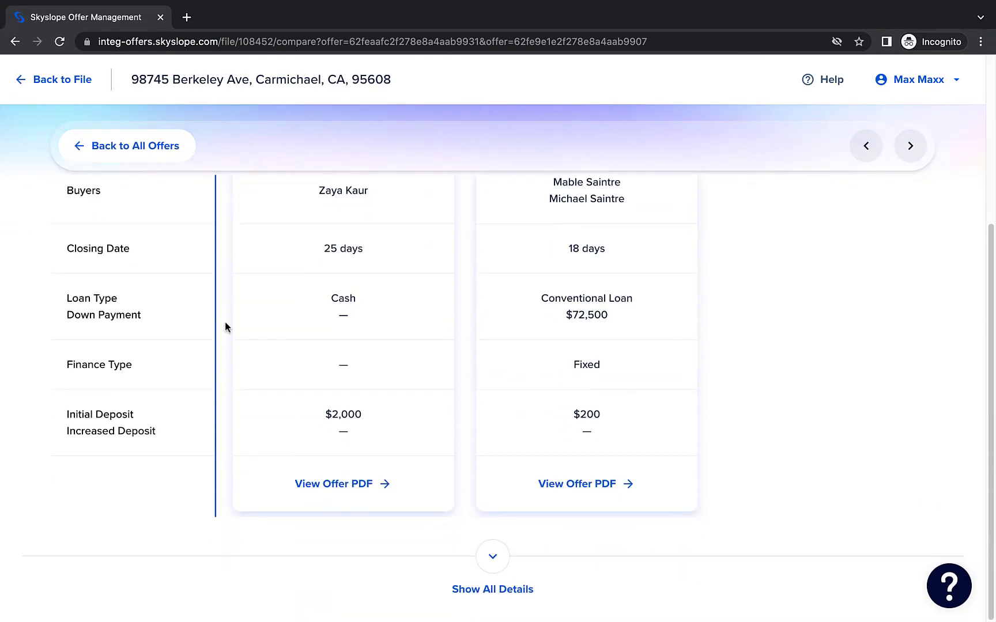
left_click(493, 557)
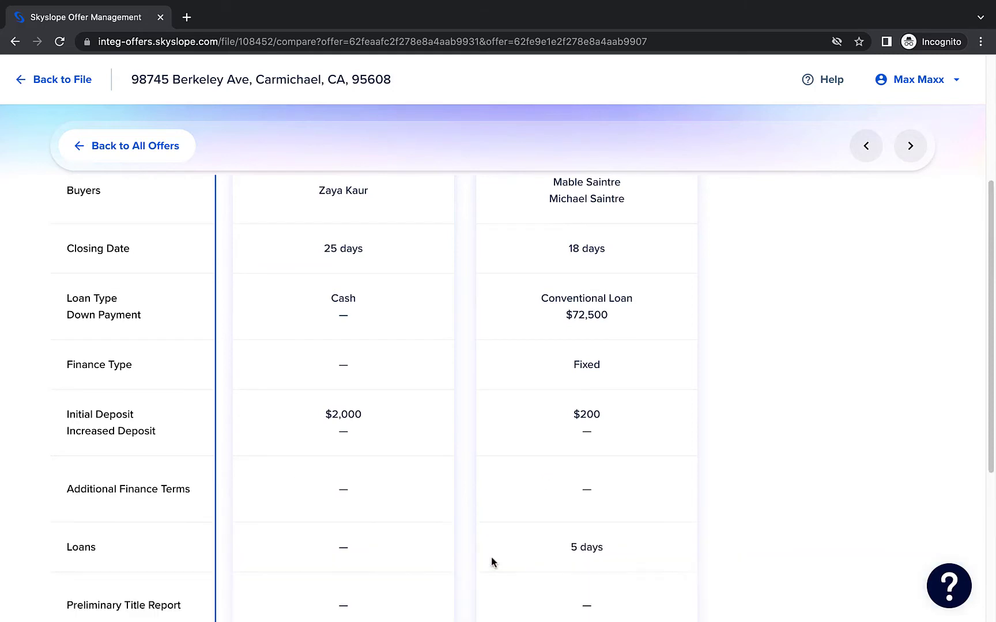
scroll(466, 533, "down", 5)
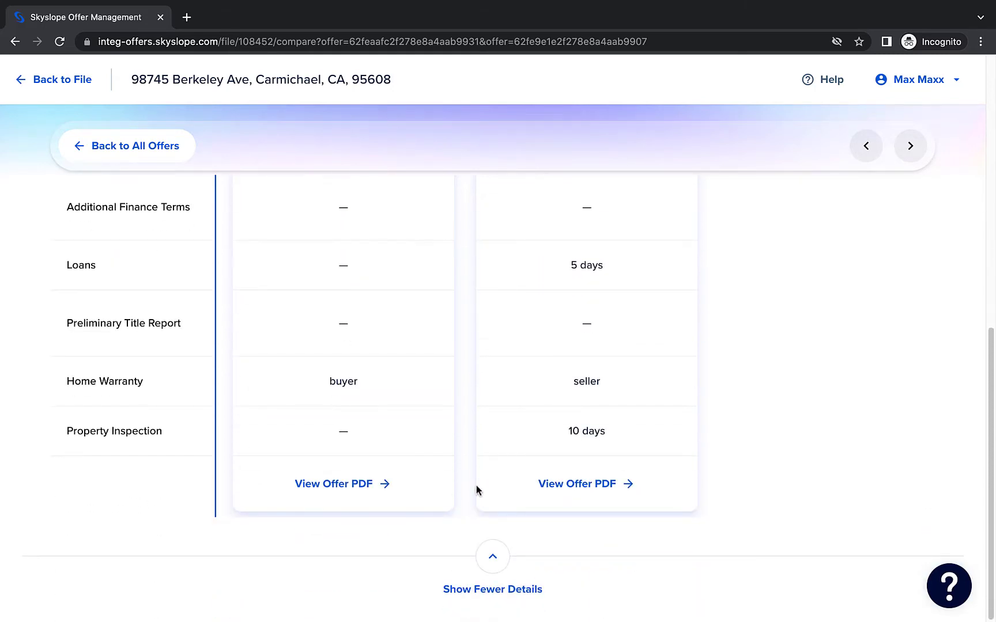
scroll(476, 487, "up", 1)
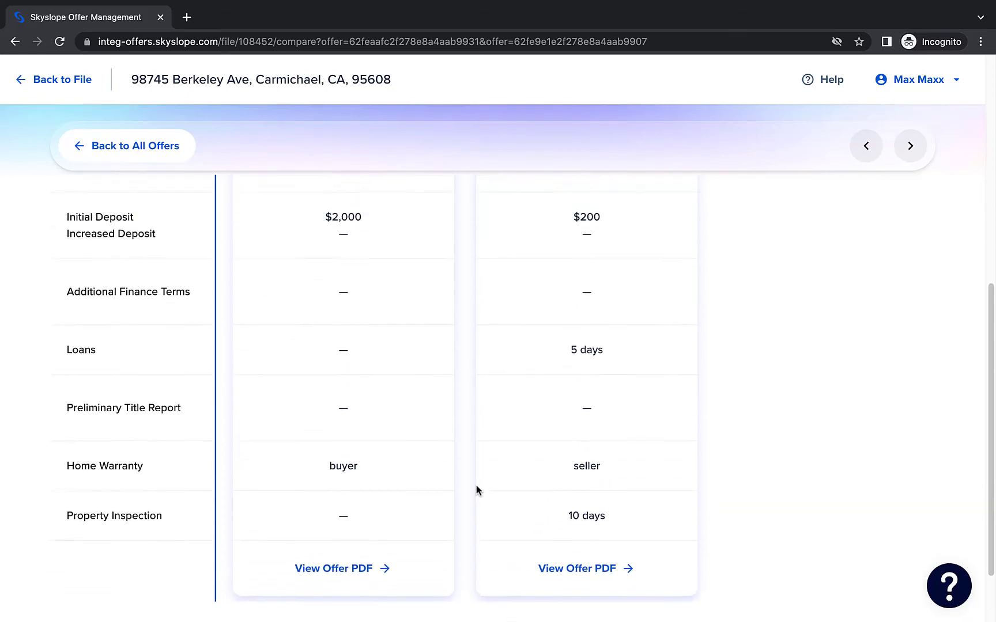
scroll(476, 485, "up", 7)
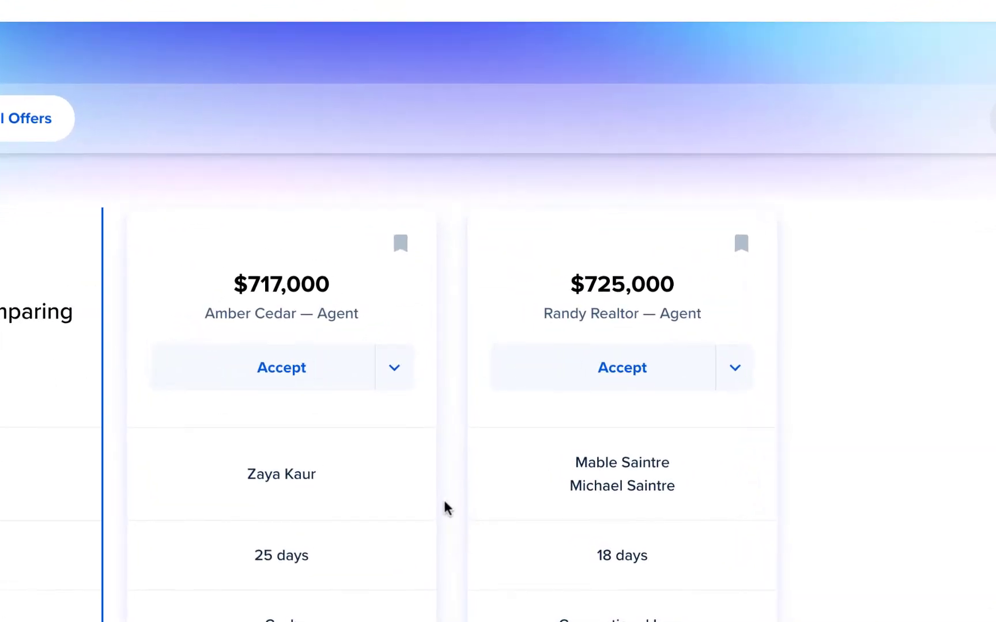
- Save the $717,000 and $725,000 offers and go back to all offers
left_click(404, 248)
left_click(741, 254)
left_click(41, 135)
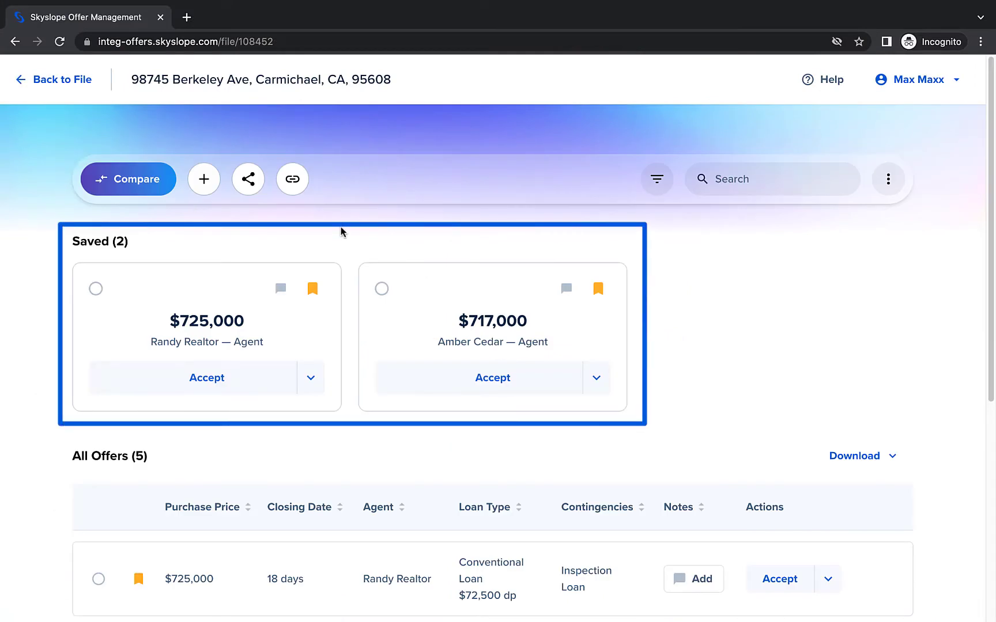
- Add the note 'strong contender for back-up' to the $735,000 offer, then clear it
scroll(340, 232, "down", 4)
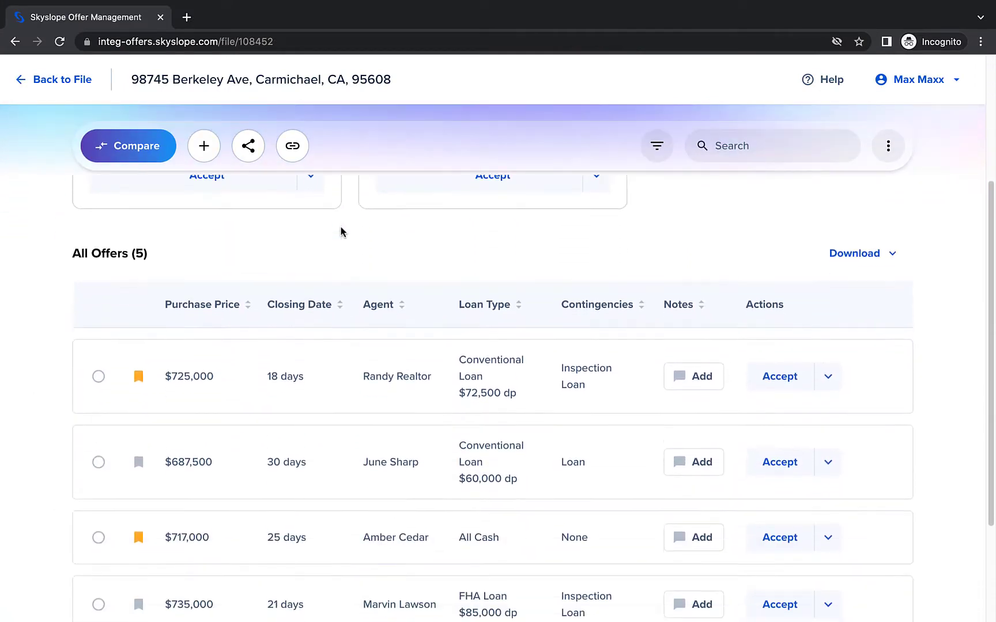
scroll(340, 232, "down", 1)
left_click(684, 526)
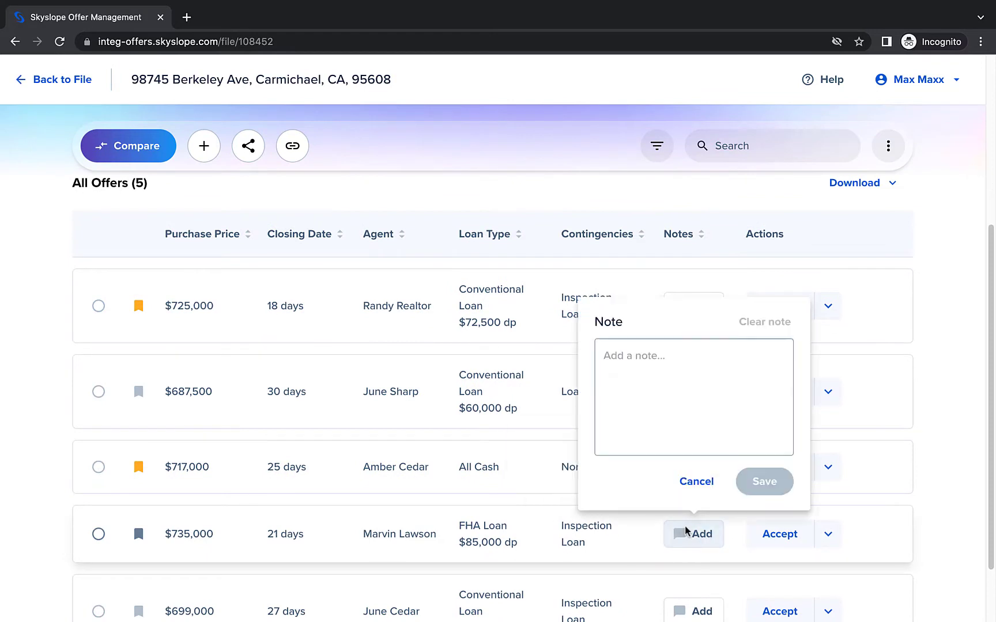
type("strong contender for back-up")
left_click(758, 482)
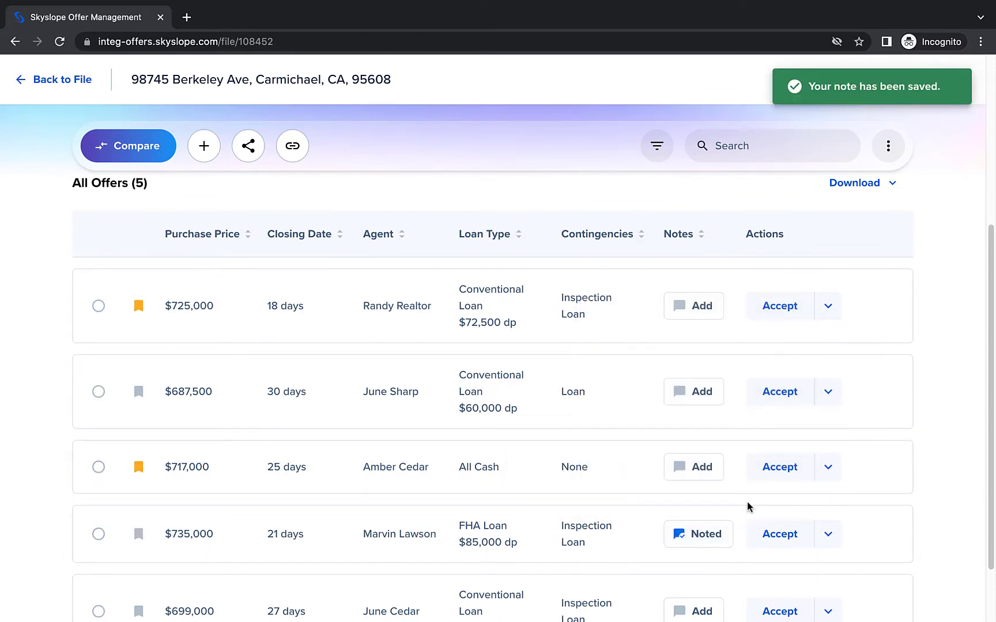
left_click(712, 535)
left_click(767, 322)
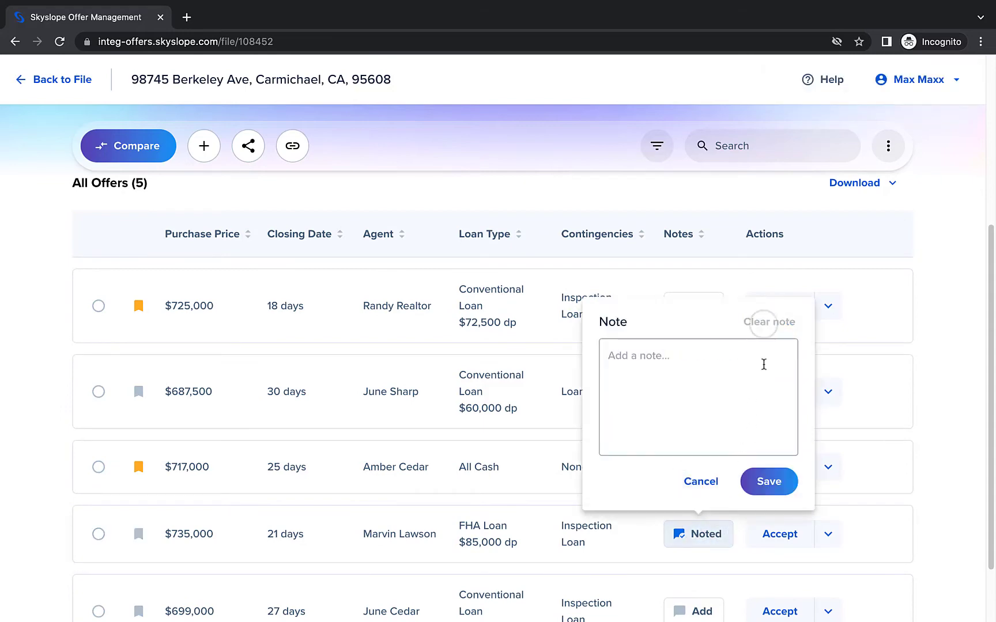
left_click(766, 482)
scroll(736, 503, "up", 5)
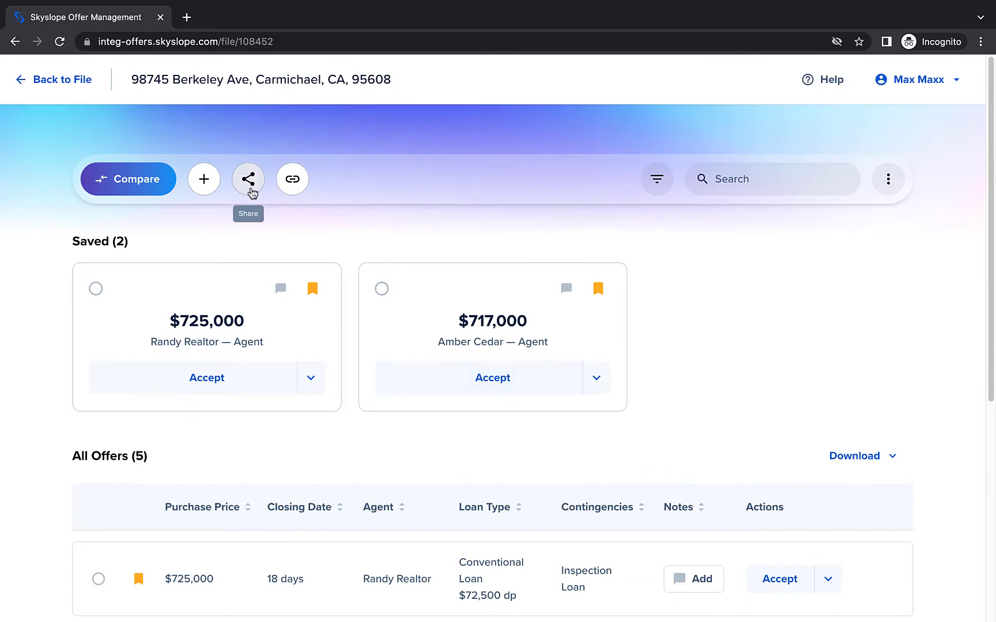
- Share the offers with the sellers without the CSV attachment and open Review Offers from the email
left_click(249, 191)
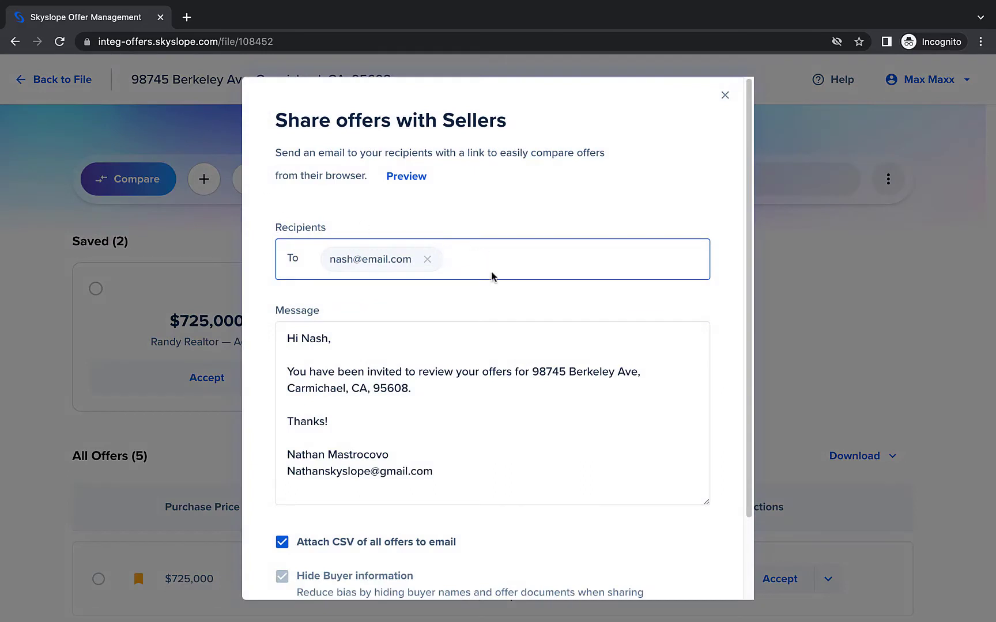
scroll(510, 342, "down", 3)
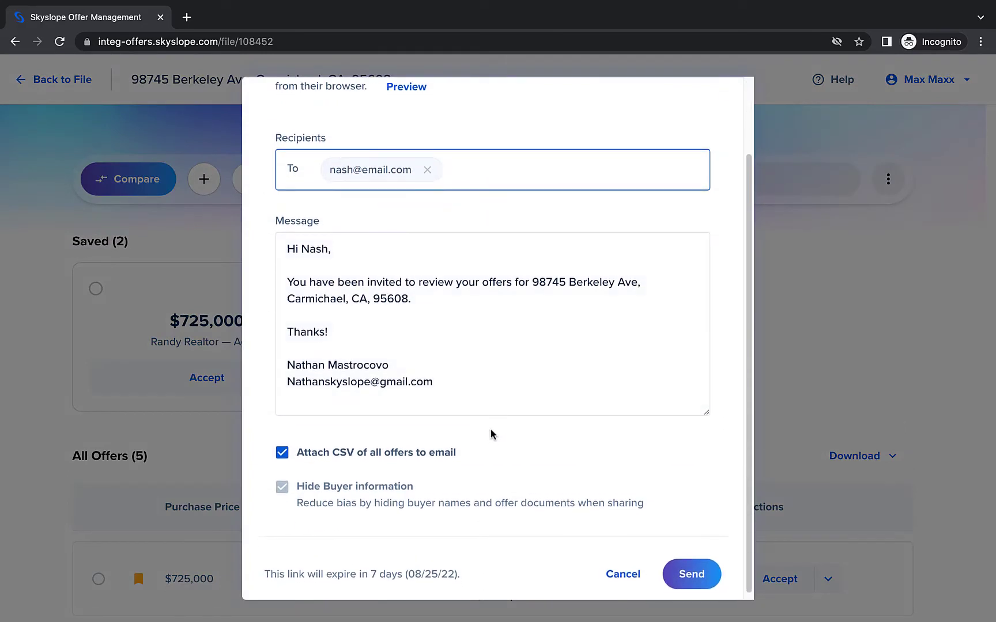
left_click(282, 452)
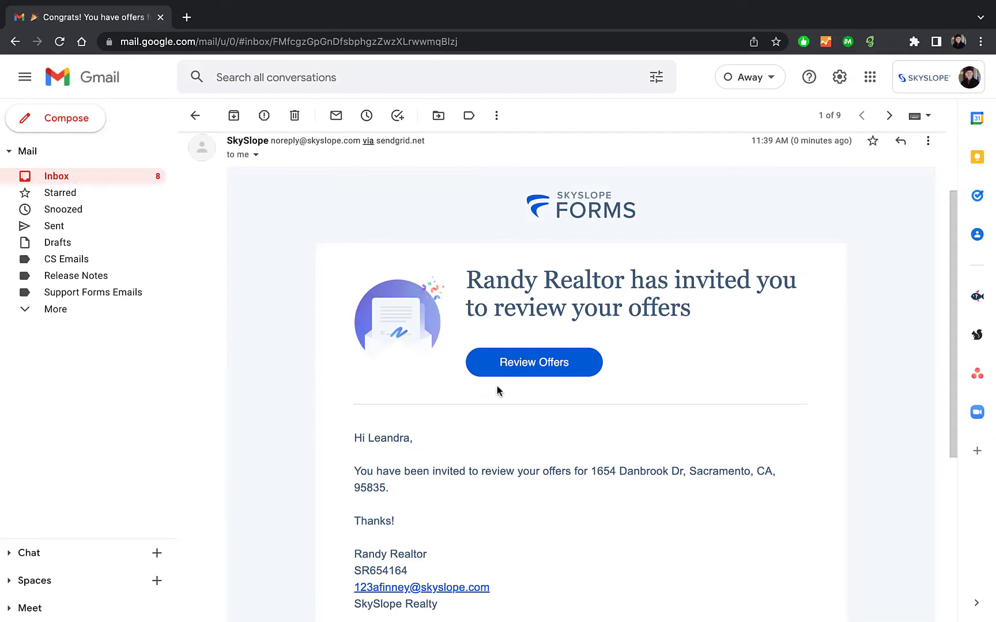
left_click(502, 379)
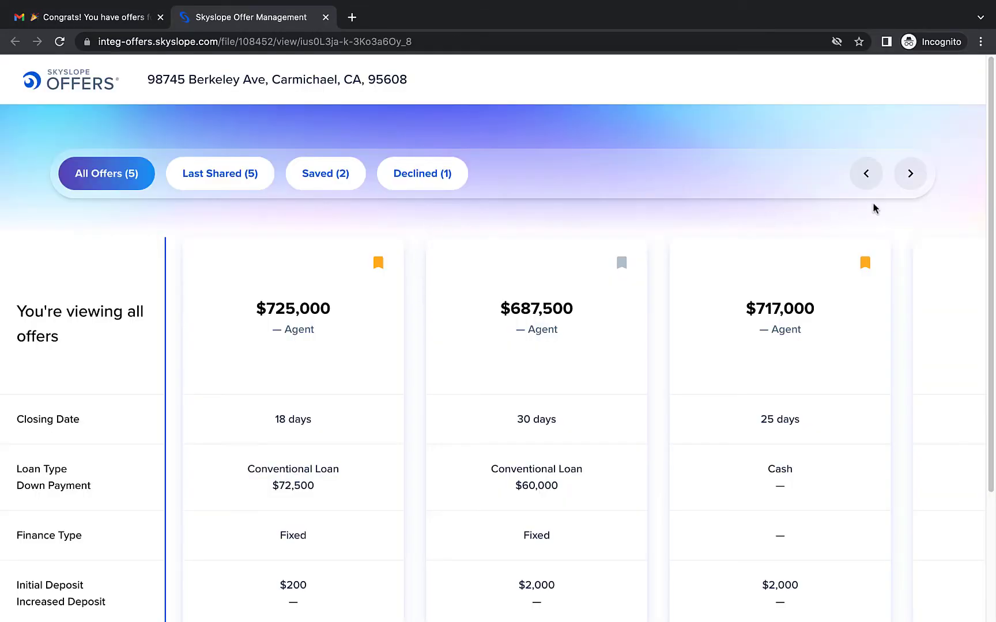
- Browse all shared offer cards in the seller view and expand their full details
left_click(908, 174)
left_click(909, 174)
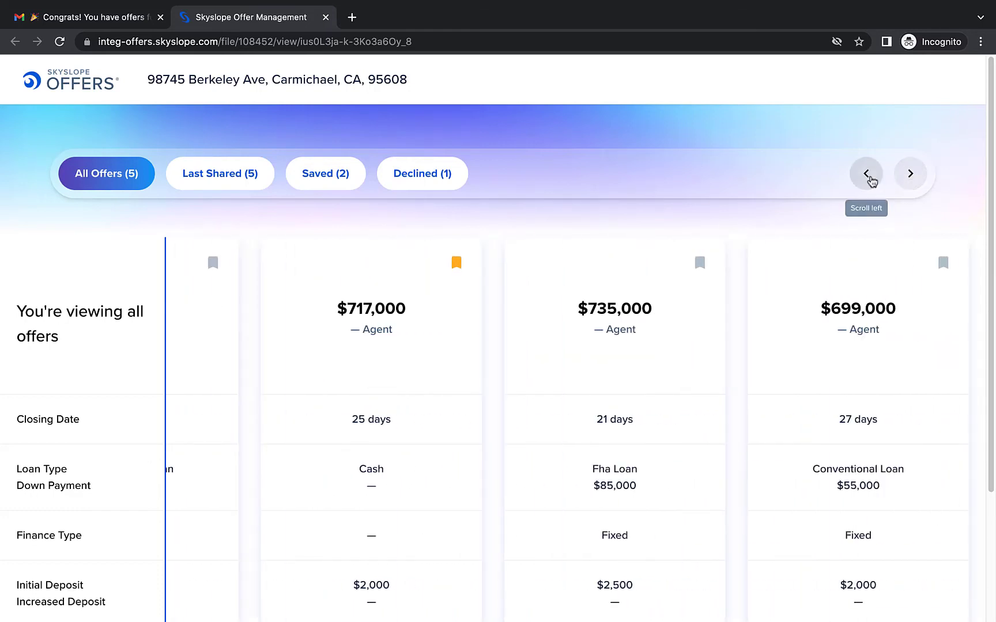
left_click(871, 179)
left_click(867, 178)
scroll(655, 277, "down", 3)
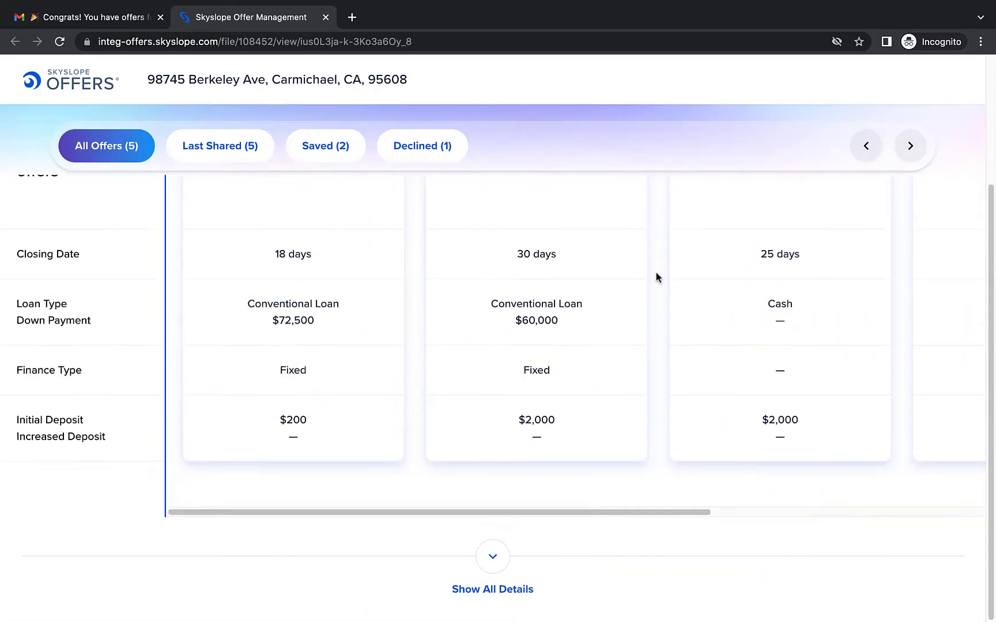
left_click(499, 559)
scroll(413, 473, "down", 5)
scroll(414, 475, "up", 10)
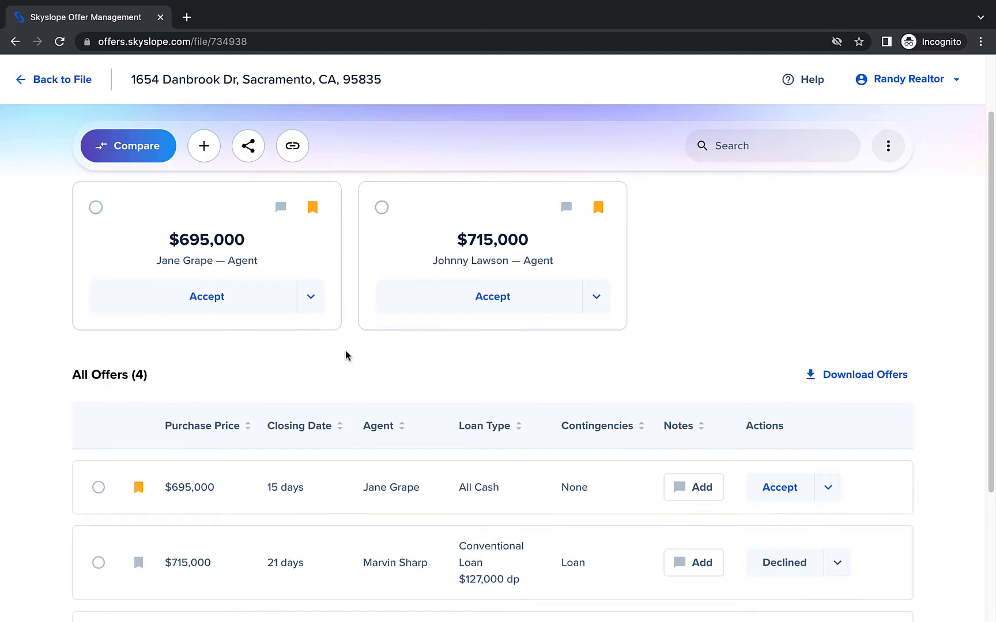
- Scroll the other listing's offers table and return to the Berkeley Ave offers page
scroll(346, 354, "down", 3)
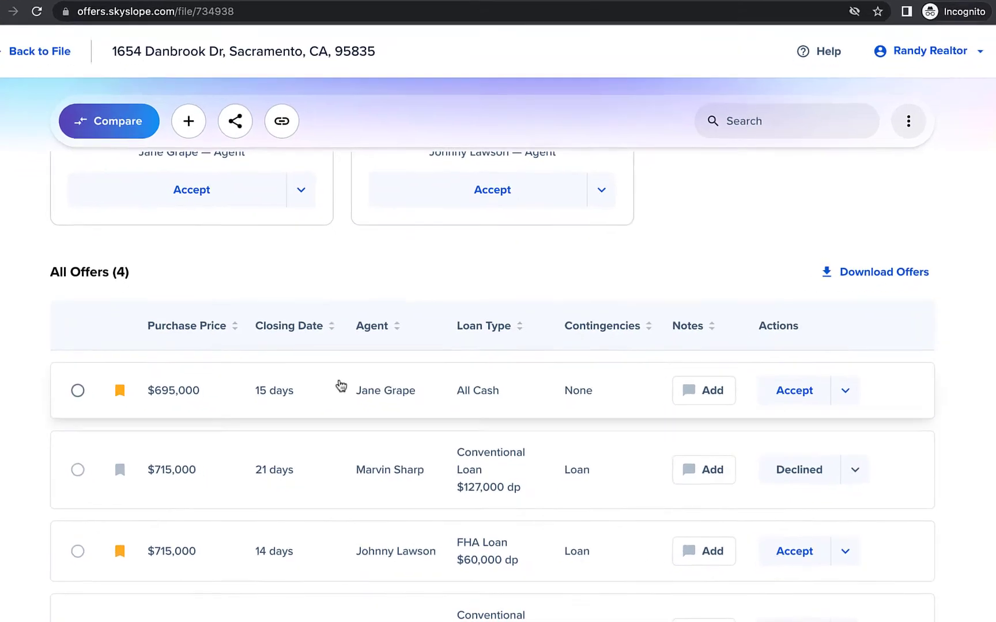
mouse_move(383, 406)
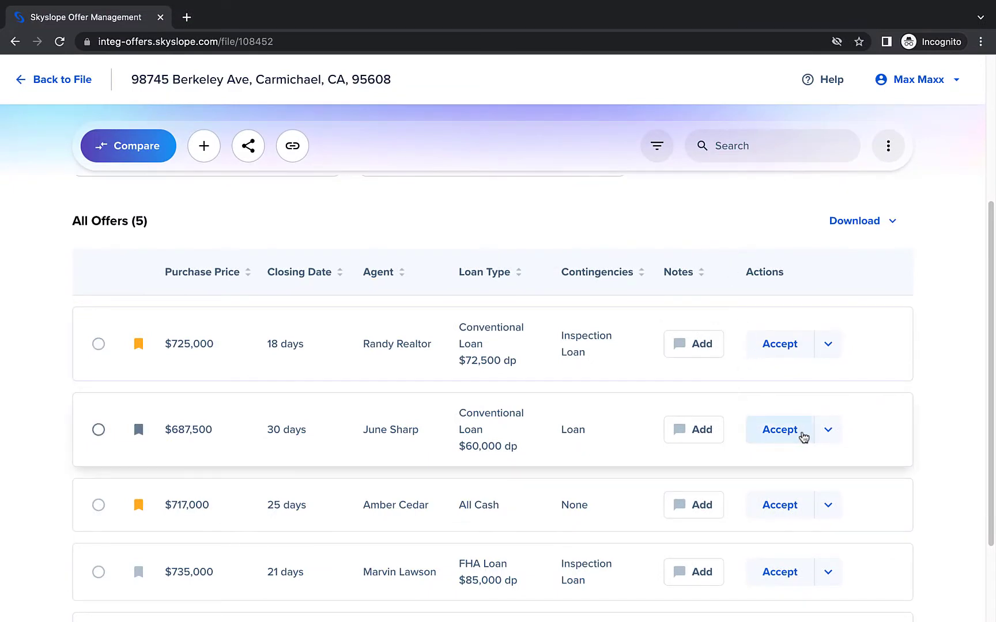
- Decline the $687,500 offer and send the decline email to the buyer's agent
left_click(829, 431)
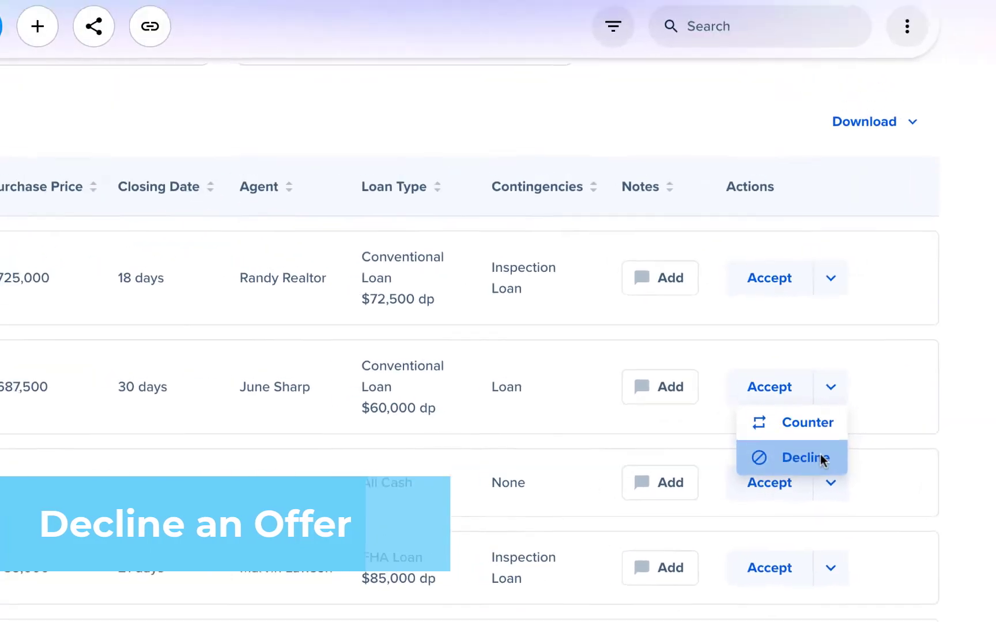
left_click(739, 425)
scroll(770, 387, "down", 3)
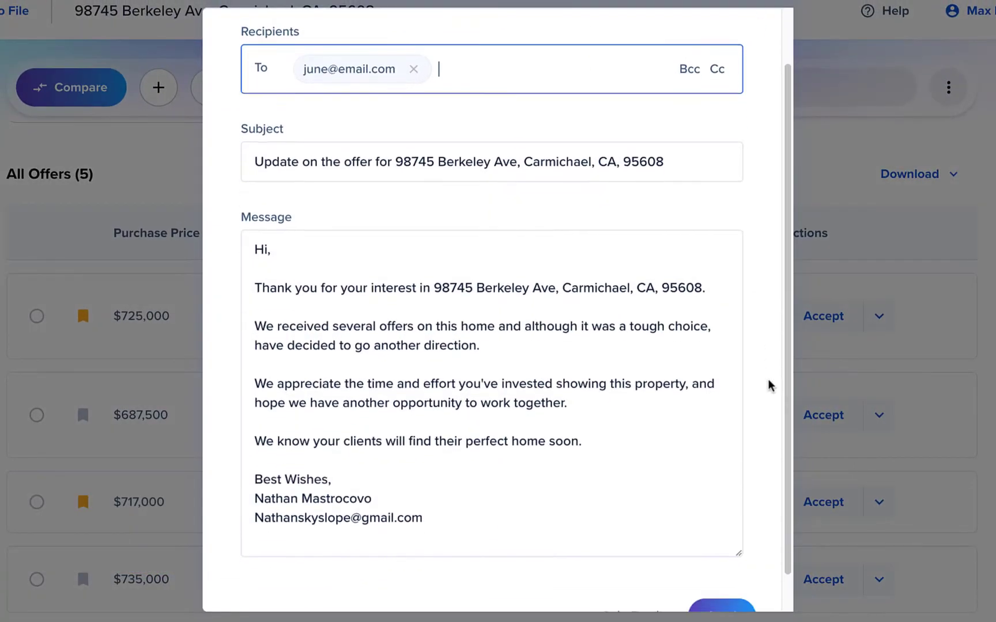
left_click(742, 580)
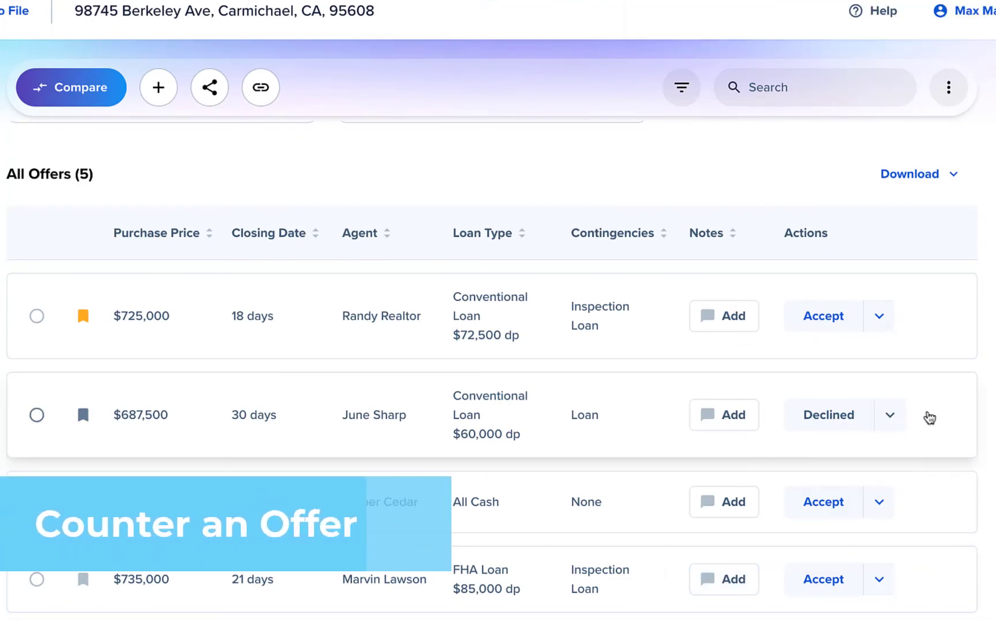
- Counter the $717,000 all-cash offer, sending the buyer agent an email with Counter.pdf attached
left_click(879, 503)
left_click(864, 536)
scroll(759, 349, "down", 2)
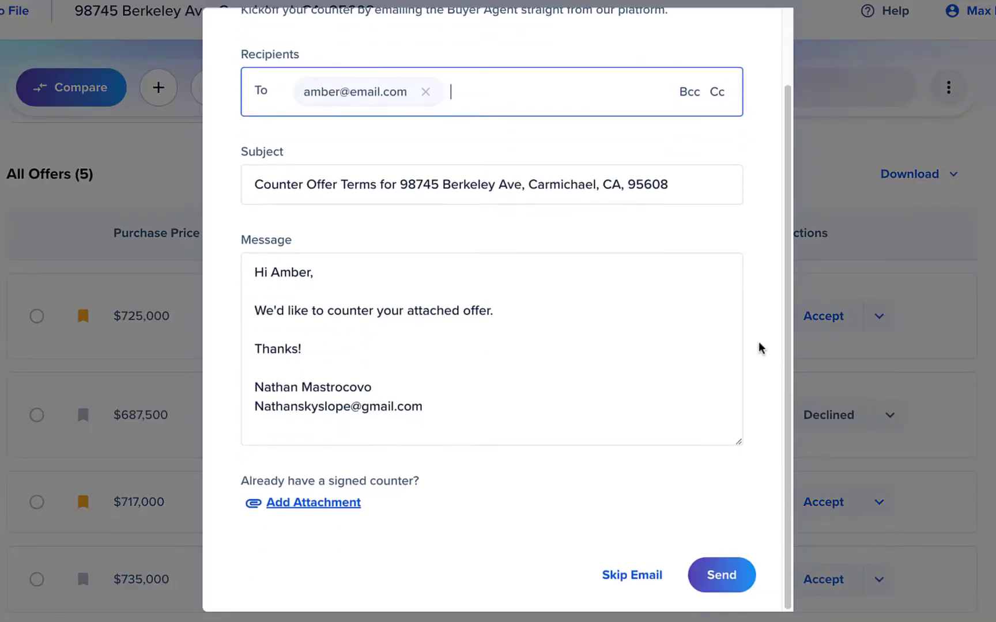
left_click(344, 503)
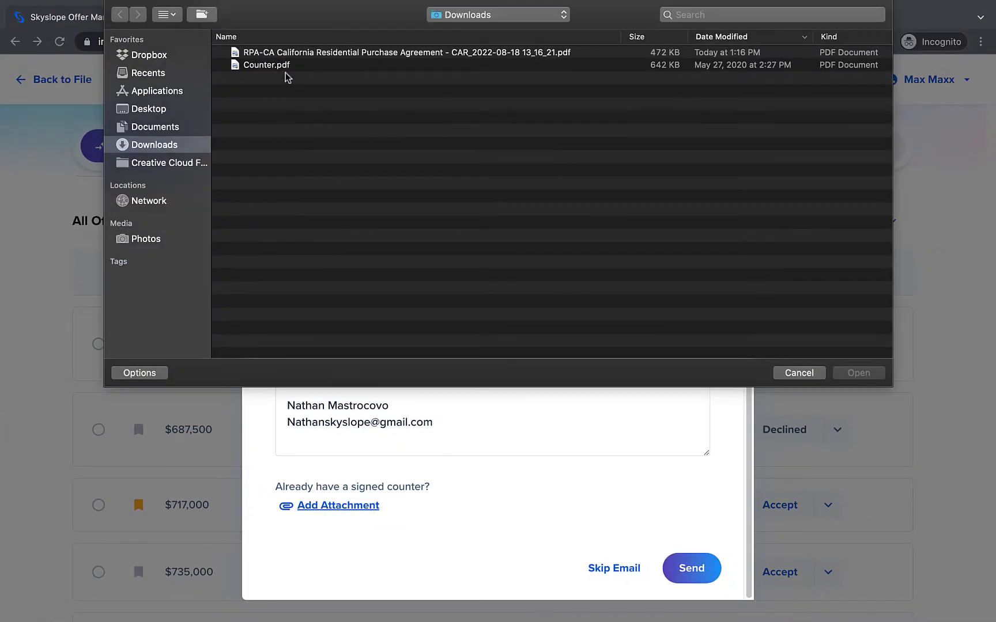
double_click(287, 74)
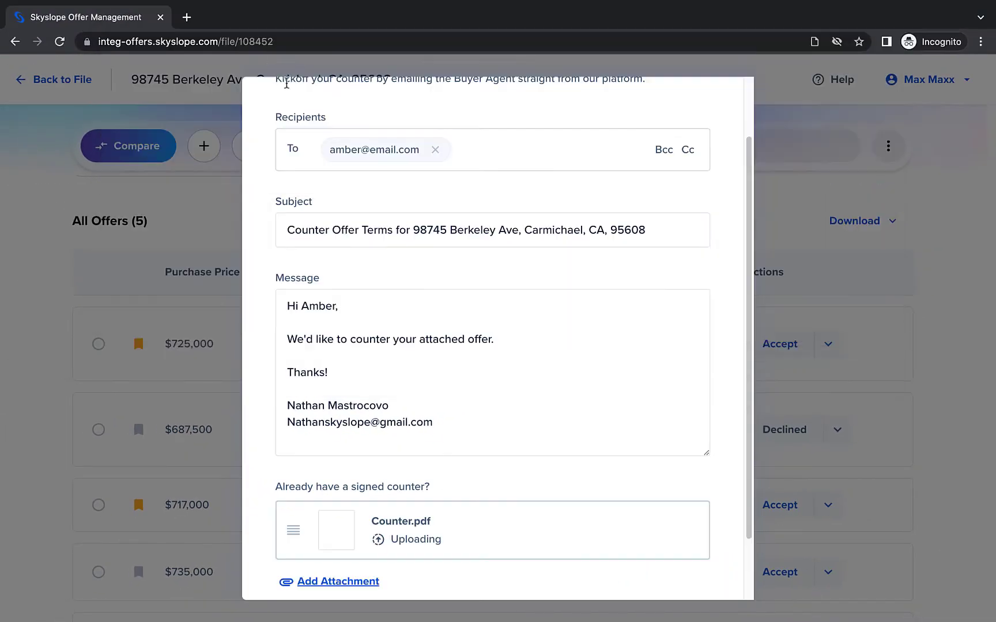
scroll(547, 474, "down", 3)
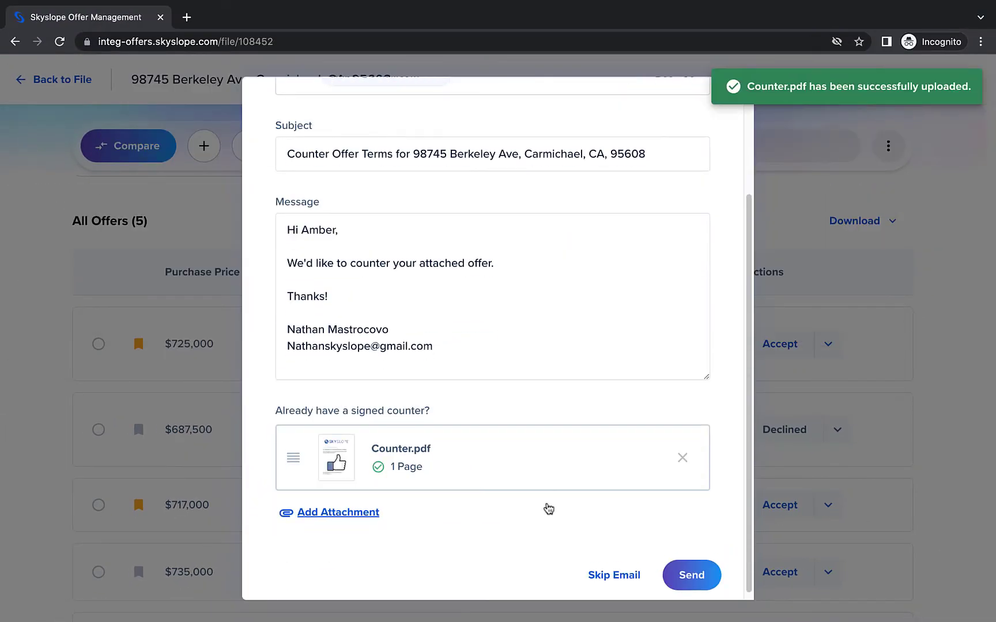
left_click(674, 580)
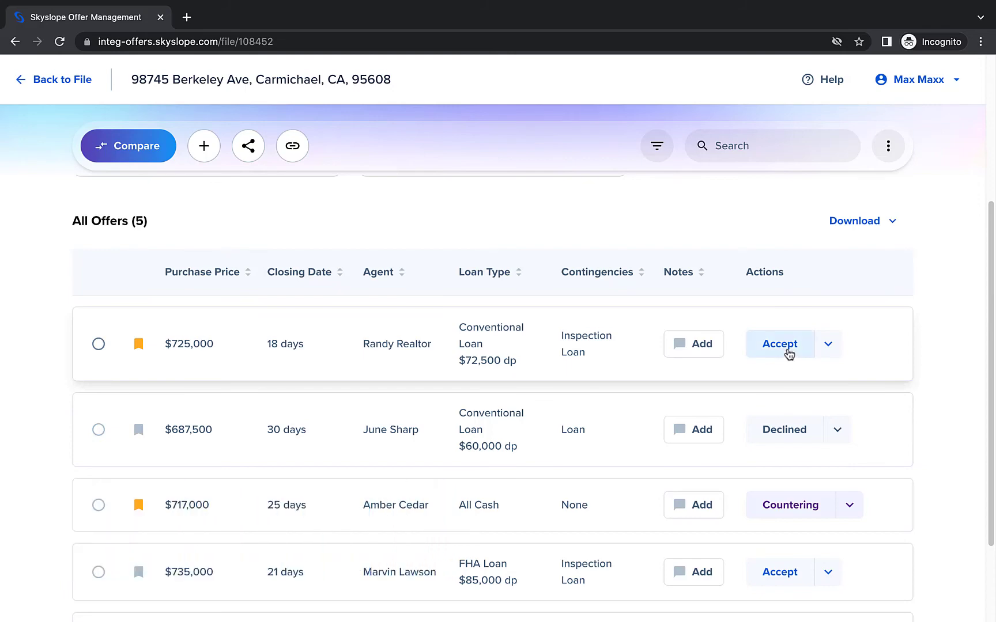
- Accept the $725,000 offer with seller signing first, then listing agent, and continue into DigiSign
left_click(788, 352)
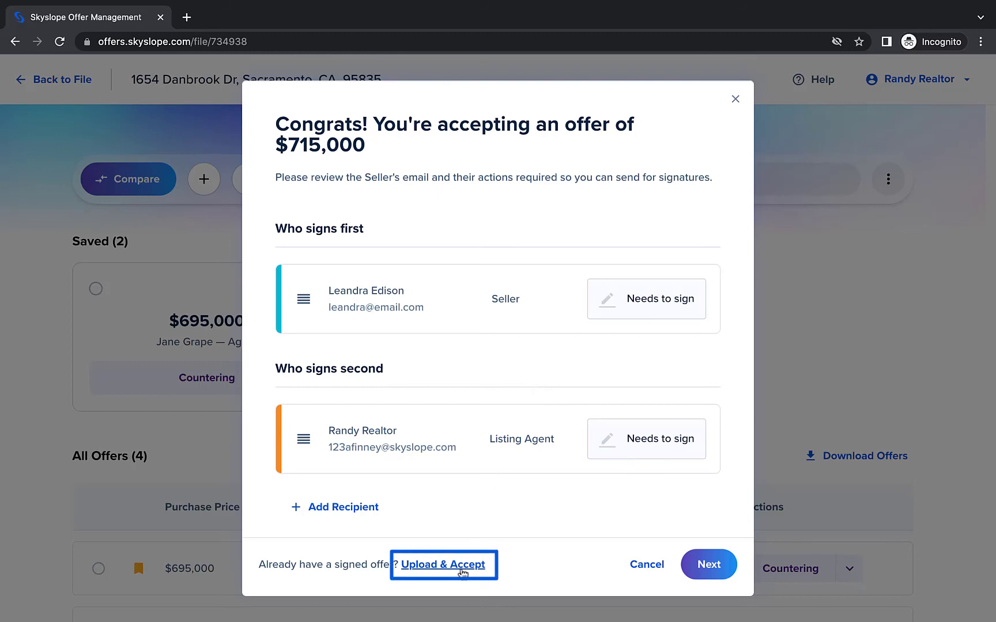
left_click(462, 568)
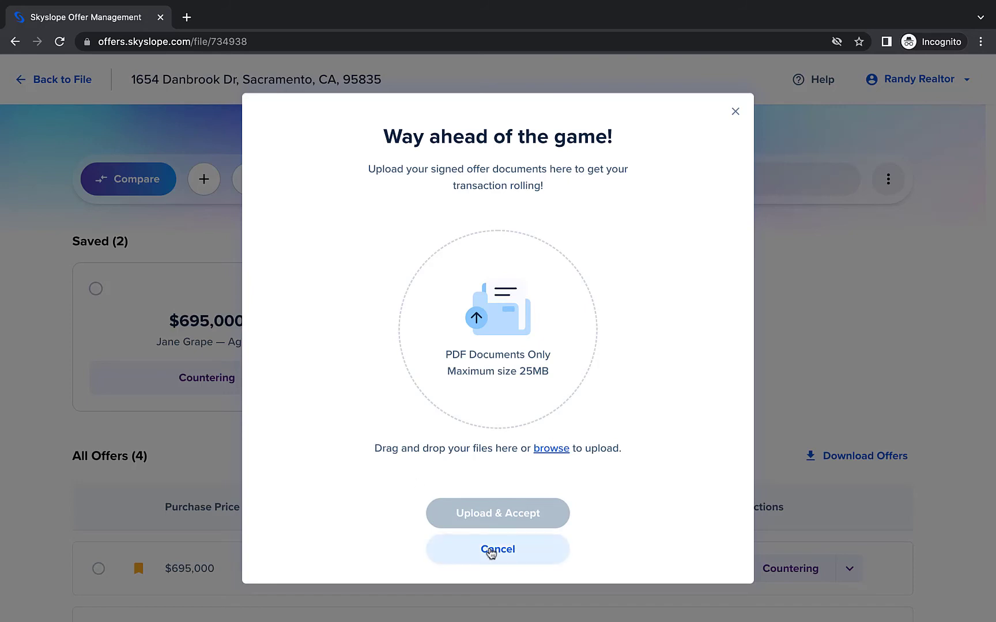
left_click(491, 549)
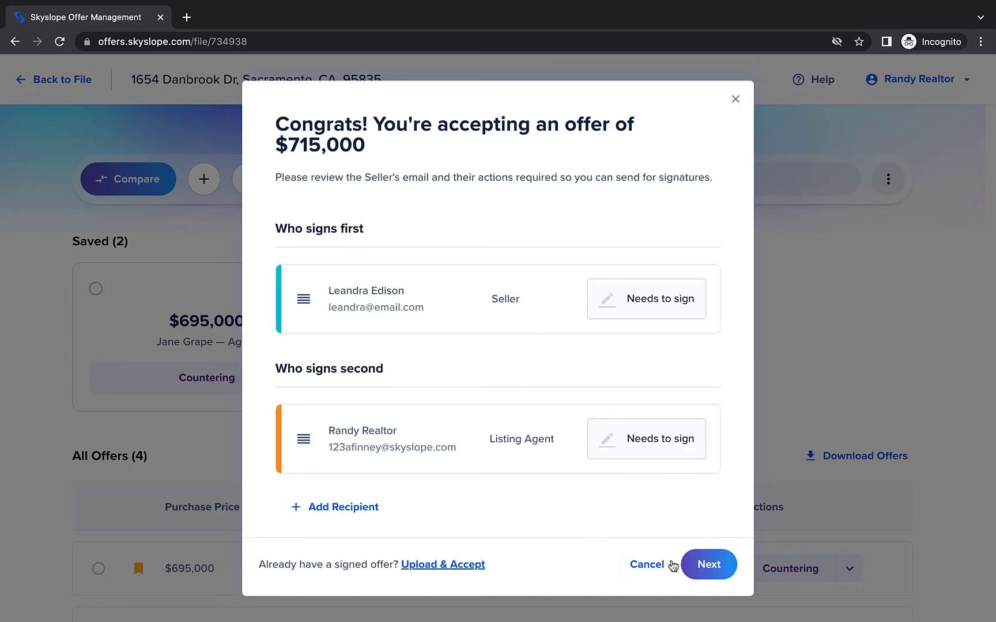
left_click(697, 566)
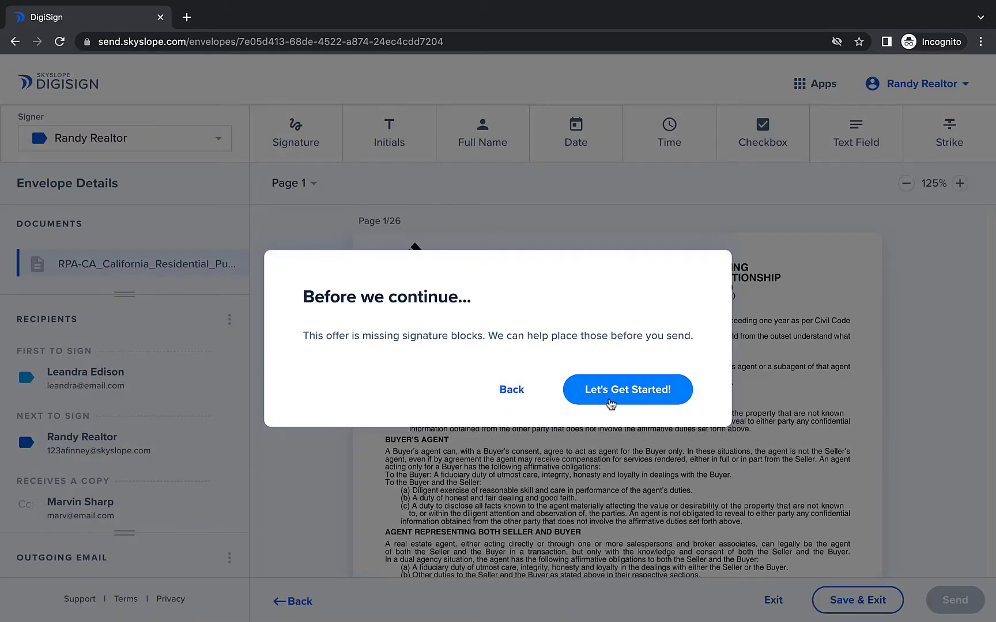
left_click(610, 401)
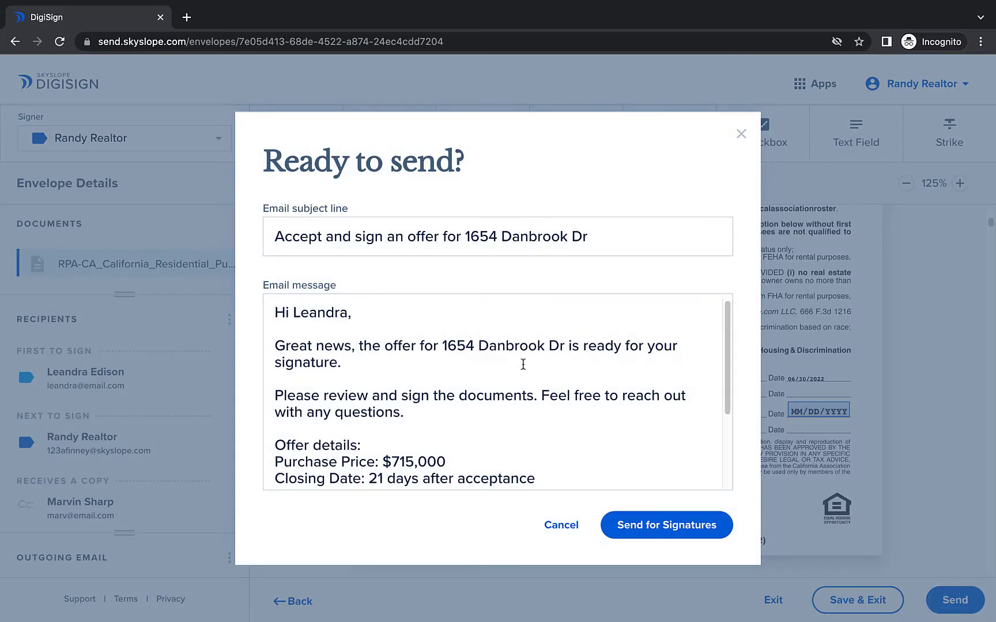
- Send the $725,000 offer's DigiSign envelope for signatures and return to the offers list
scroll(523, 364, "down", 2)
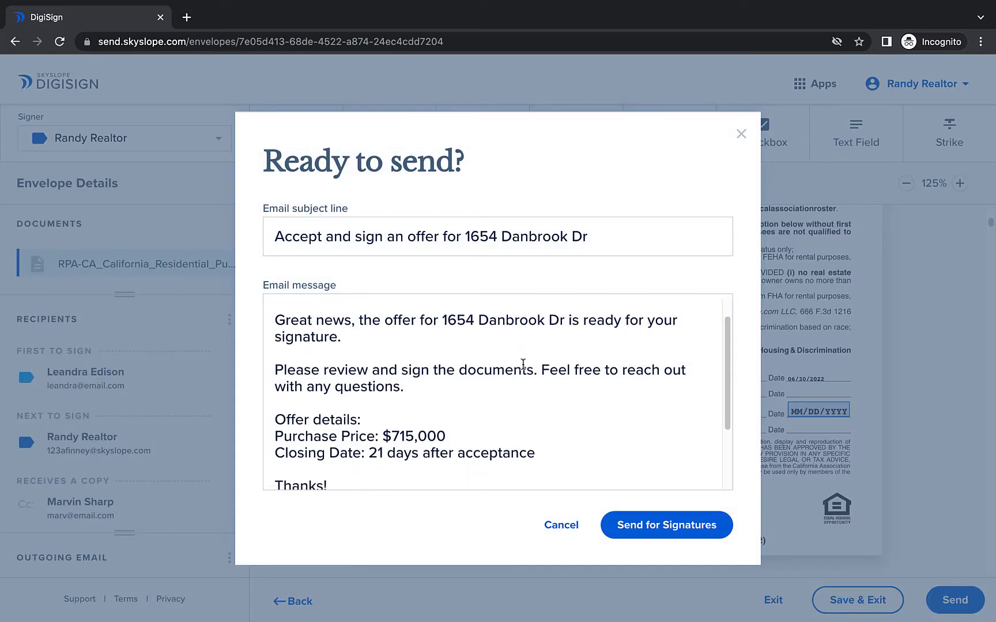
left_click(660, 541)
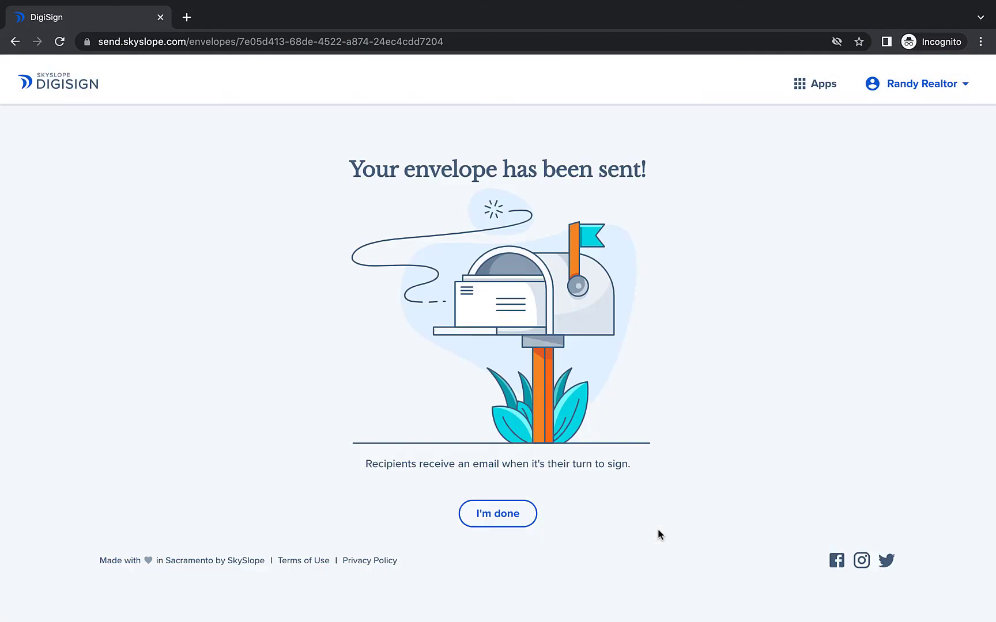
left_click(518, 522)
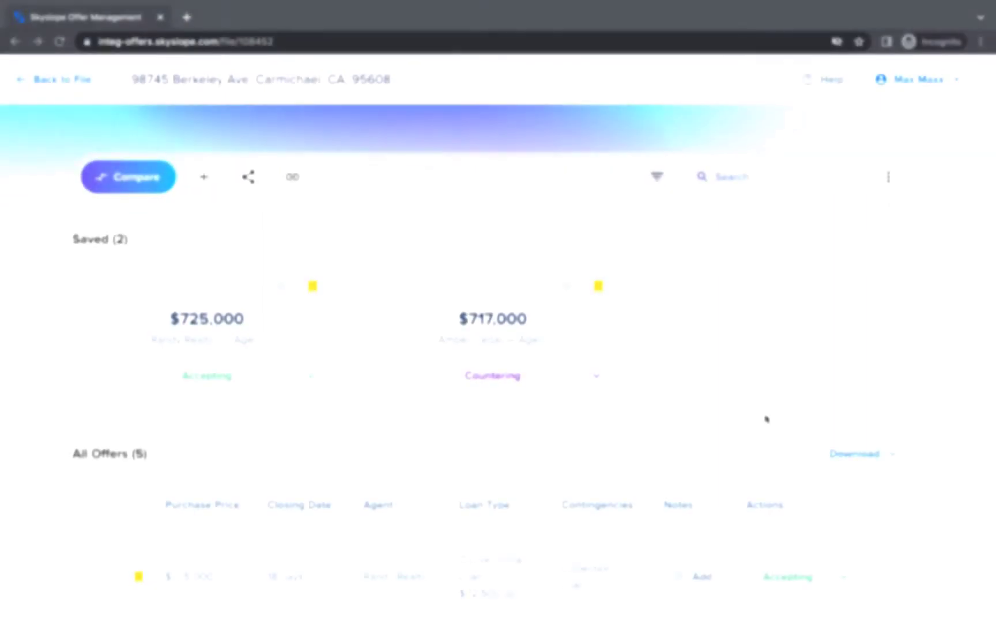
scroll(767, 416, "down", 6)
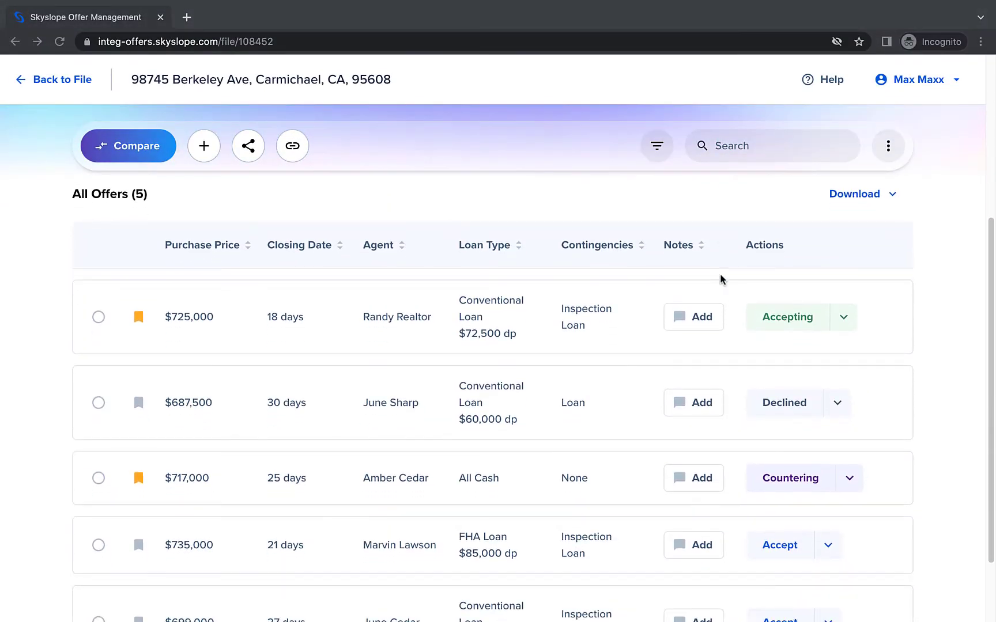
left_click(729, 151)
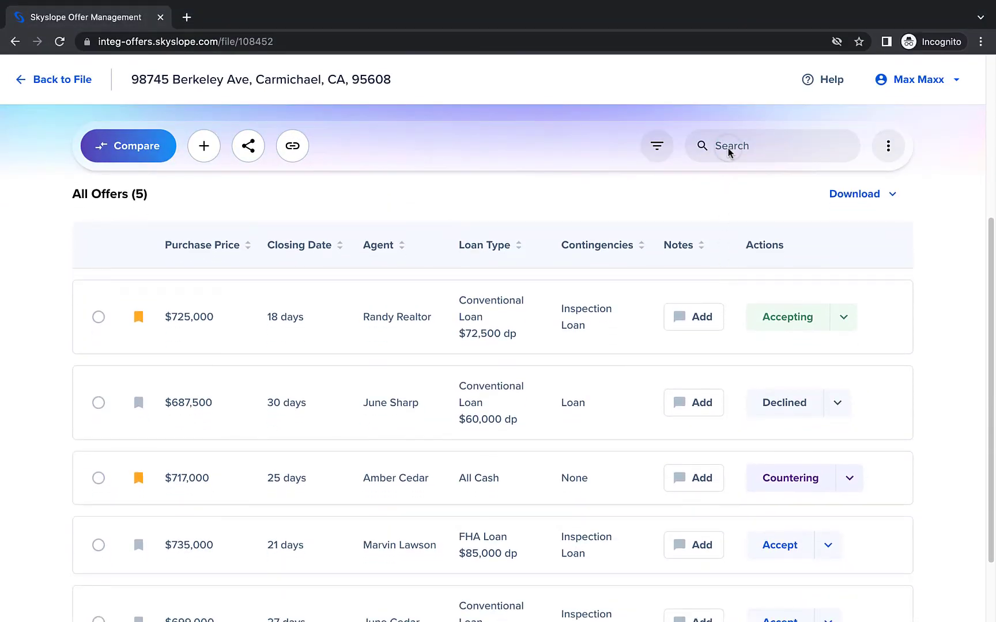
left_click(731, 145)
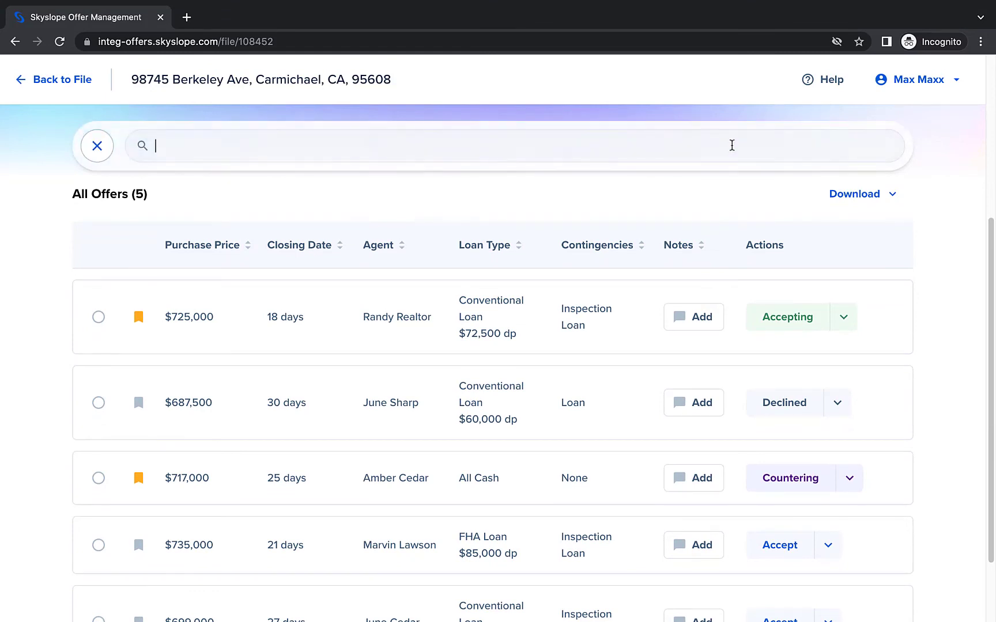
type("randy")
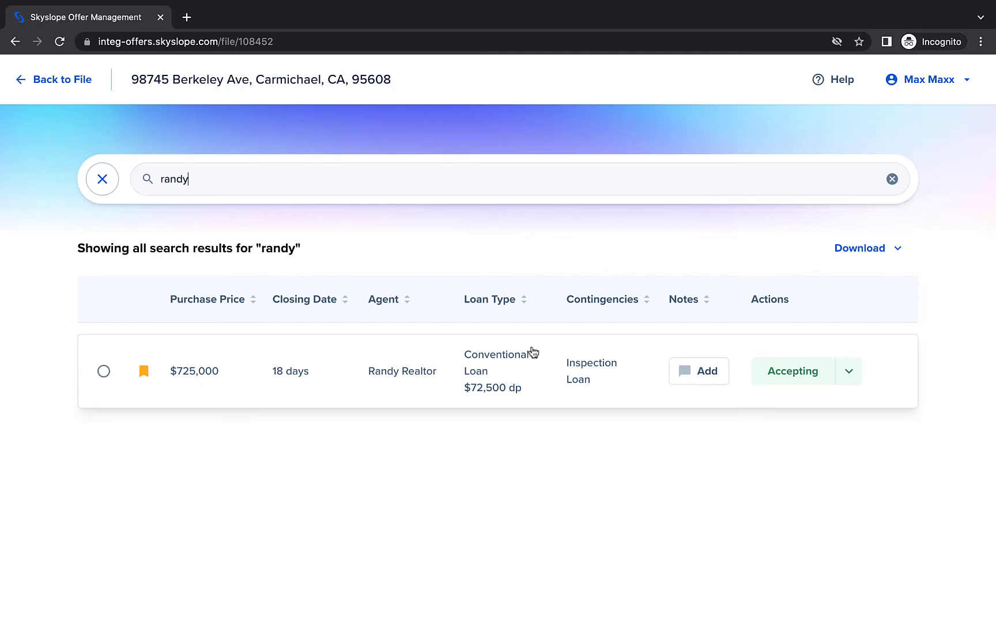
left_click(101, 184)
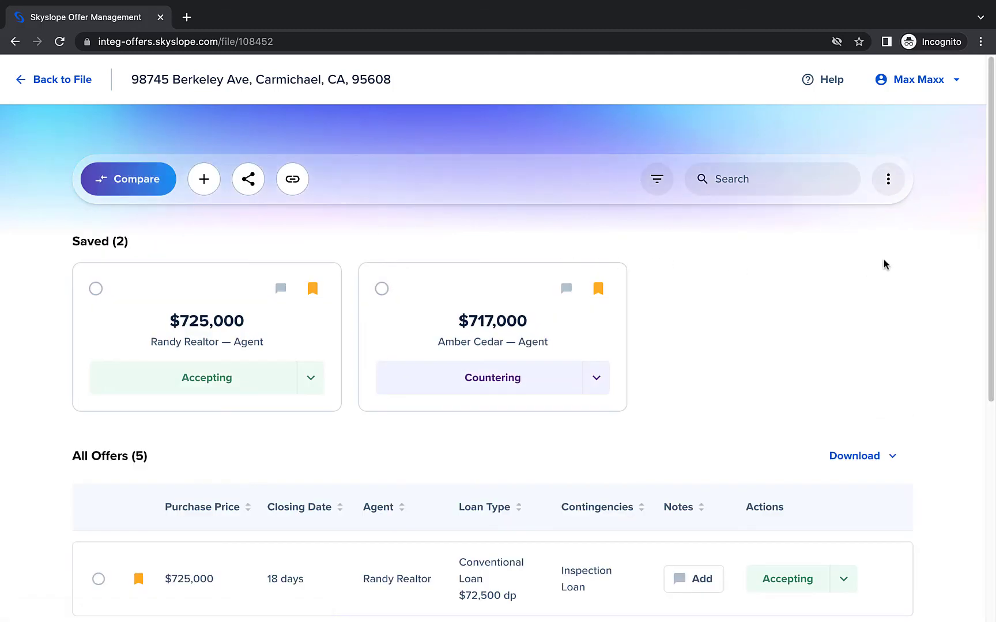
left_click(890, 181)
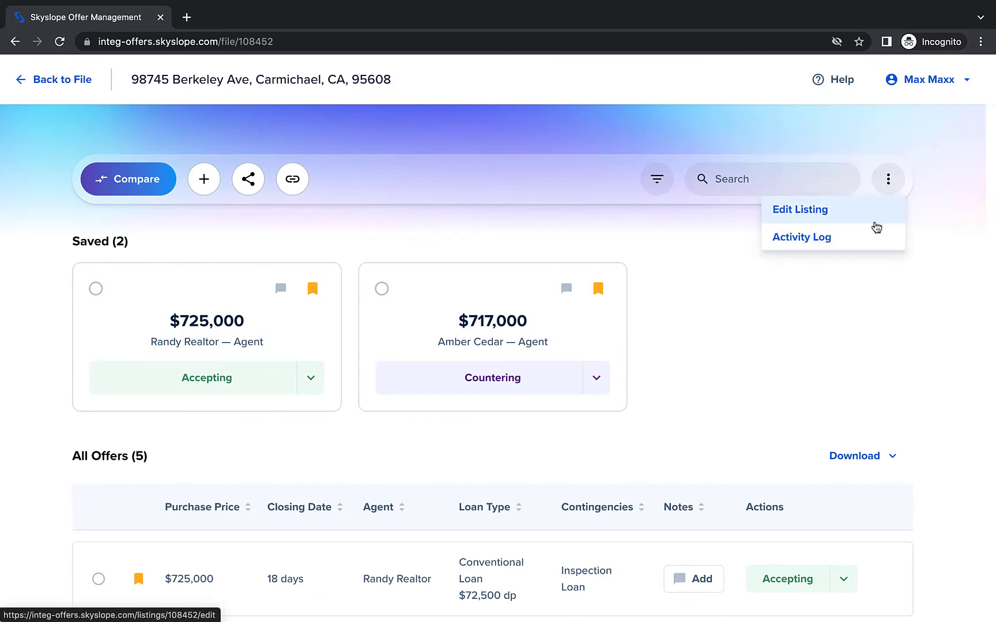
left_click(870, 249)
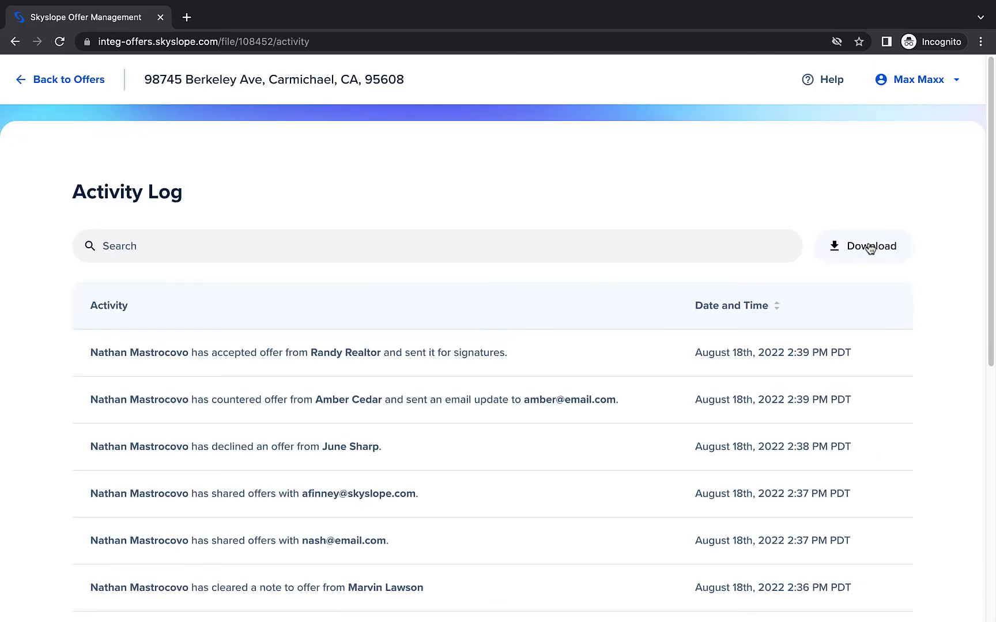
scroll(936, 342, "down", 5)
scroll(937, 342, "down", 3)
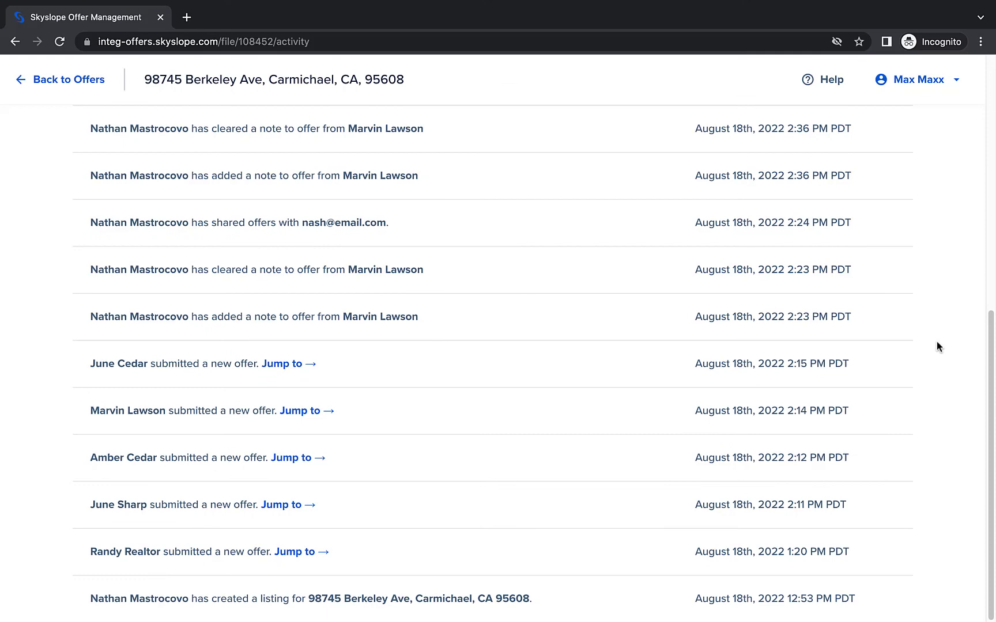
scroll(936, 341, "up", 8)
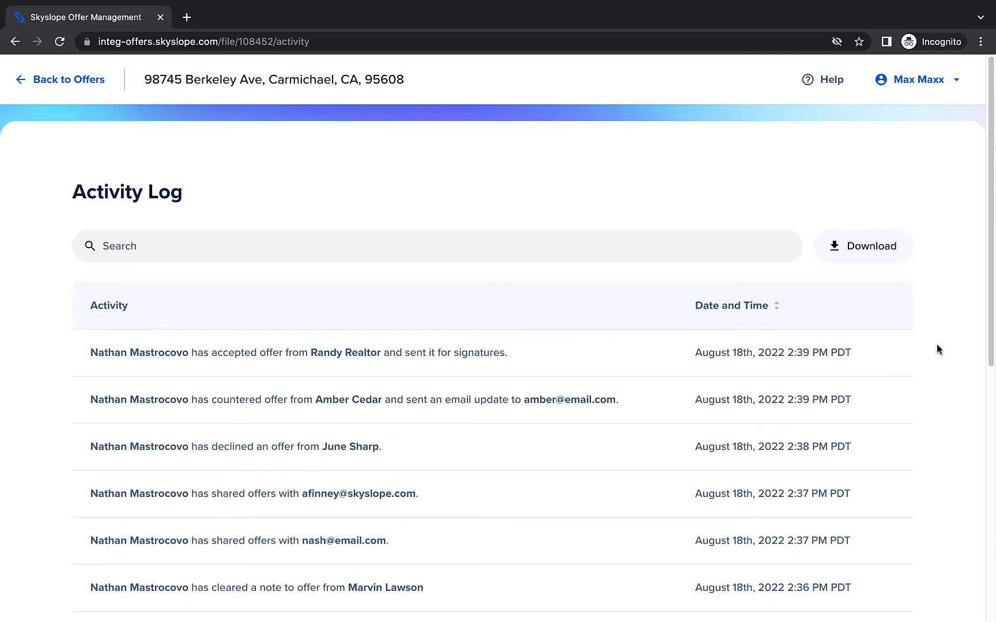
left_click(885, 262)
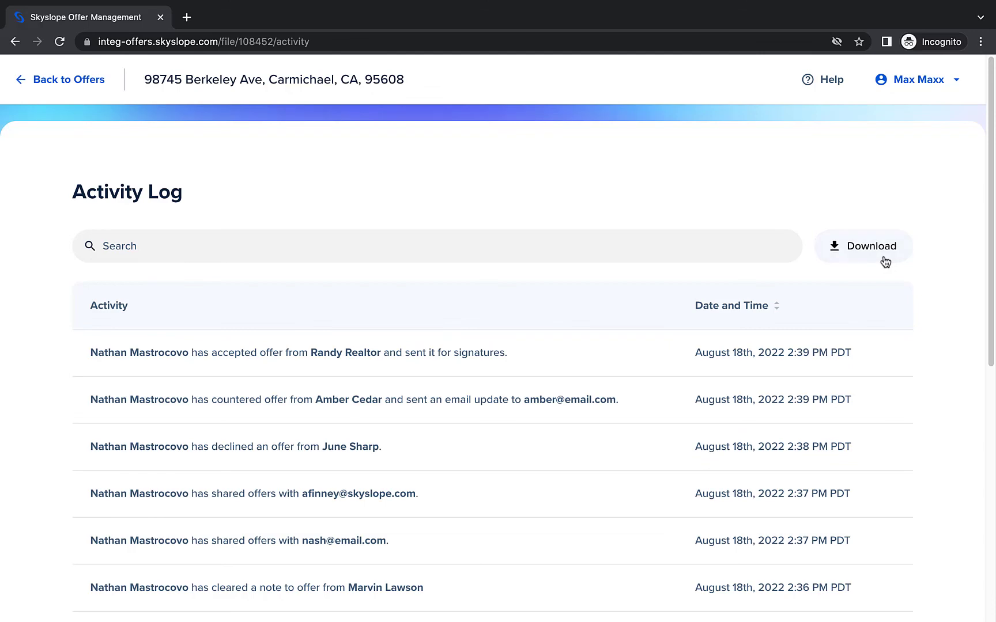